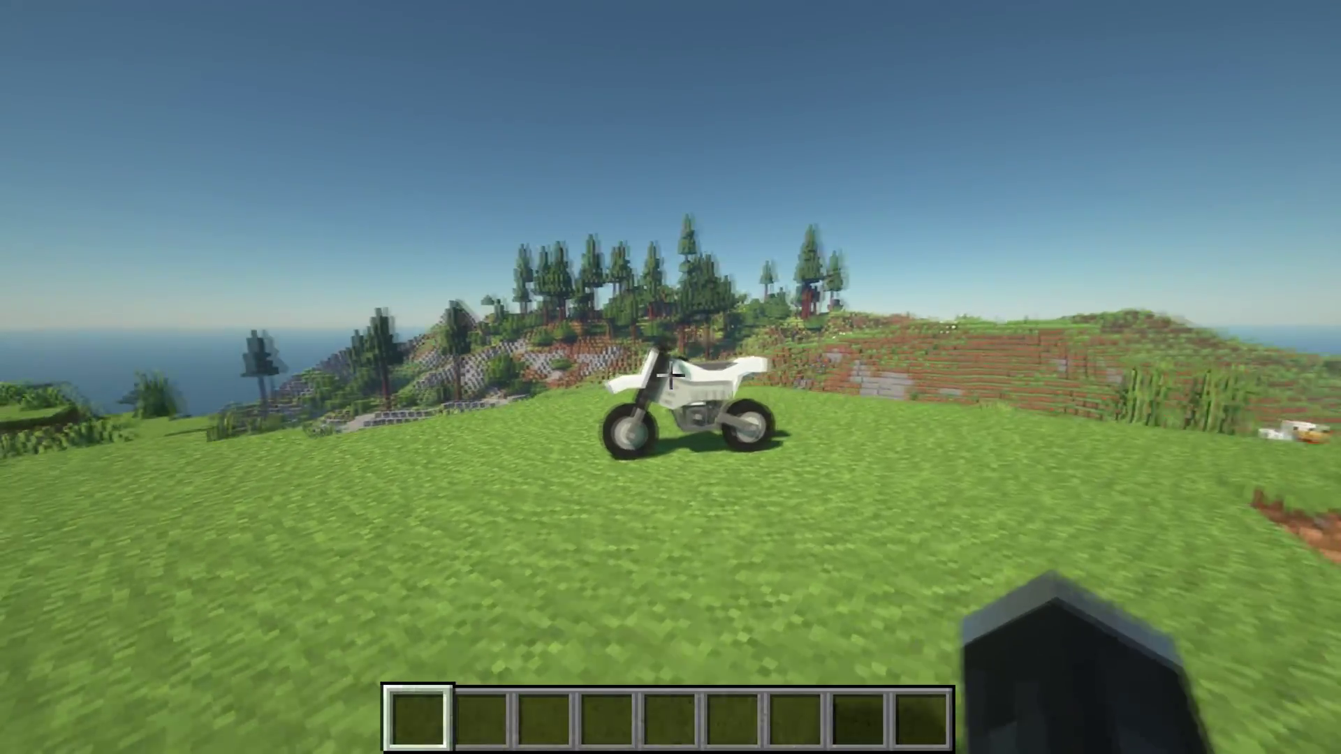
Step: Circle the white motorbike, mount it and ride forward, steering right across the hills
{"action": "key", "text": "a"}
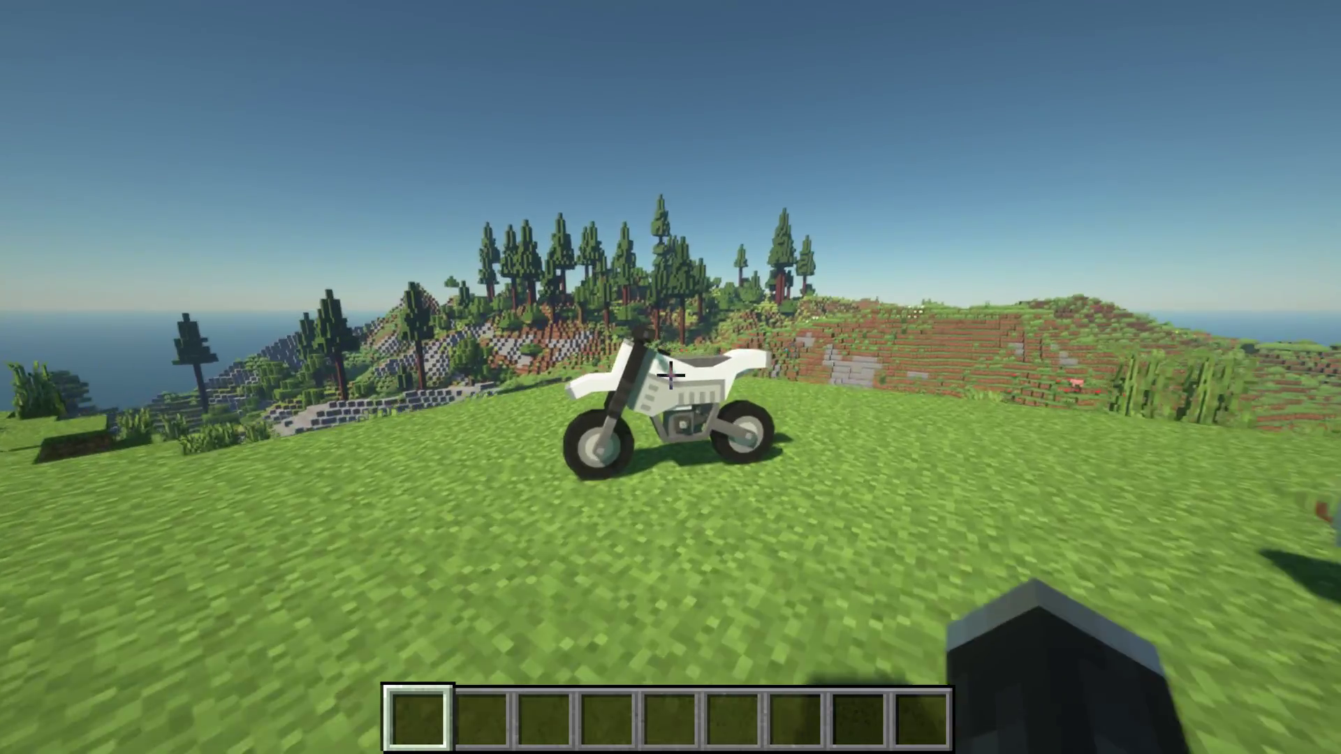
{"action": "right_click", "coordinate": [670, 376]}
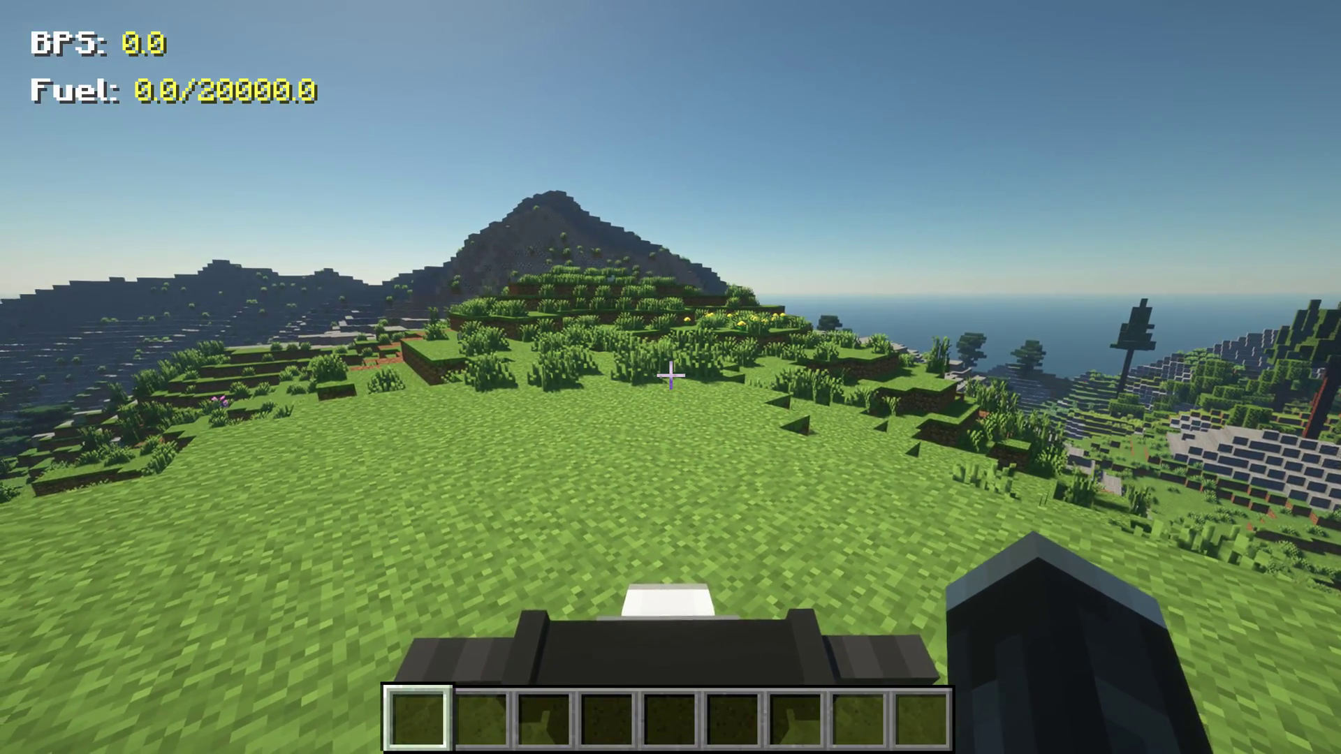
{"action": "key", "text": "w"}
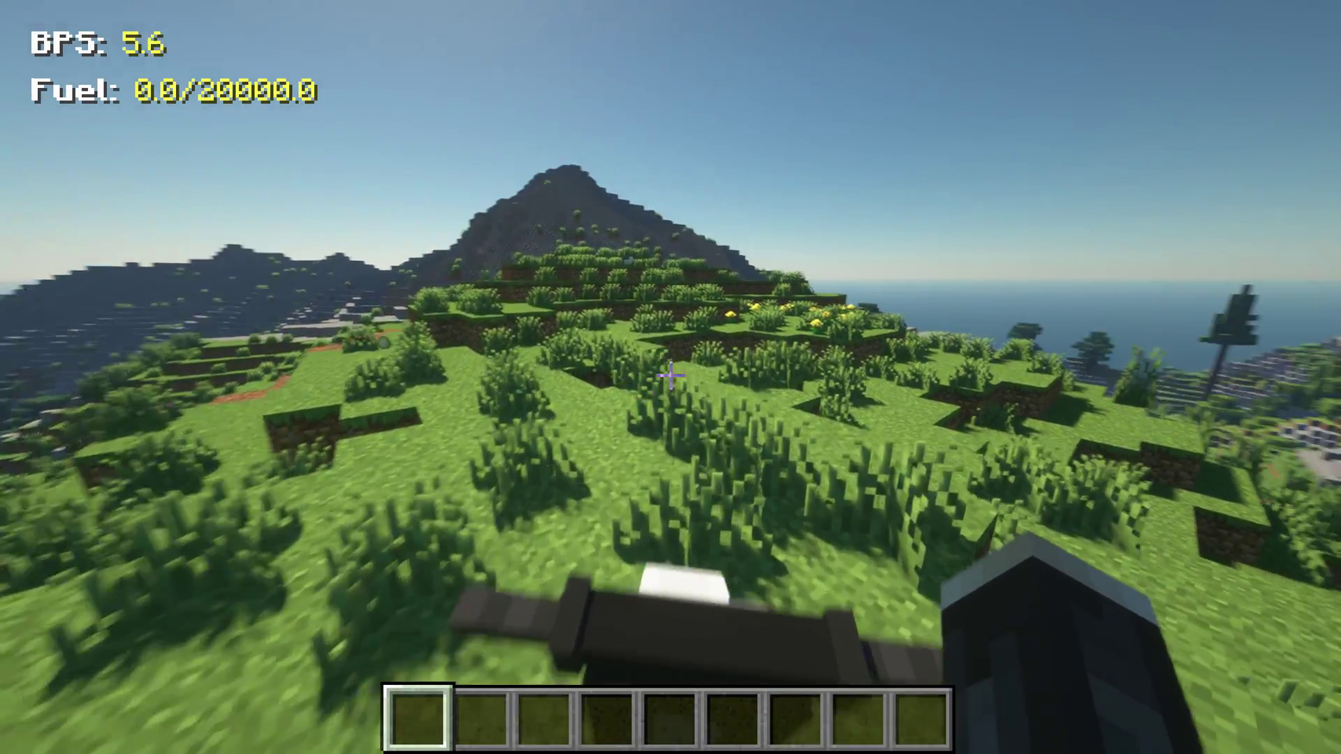
{"action": "key", "text": "d"}
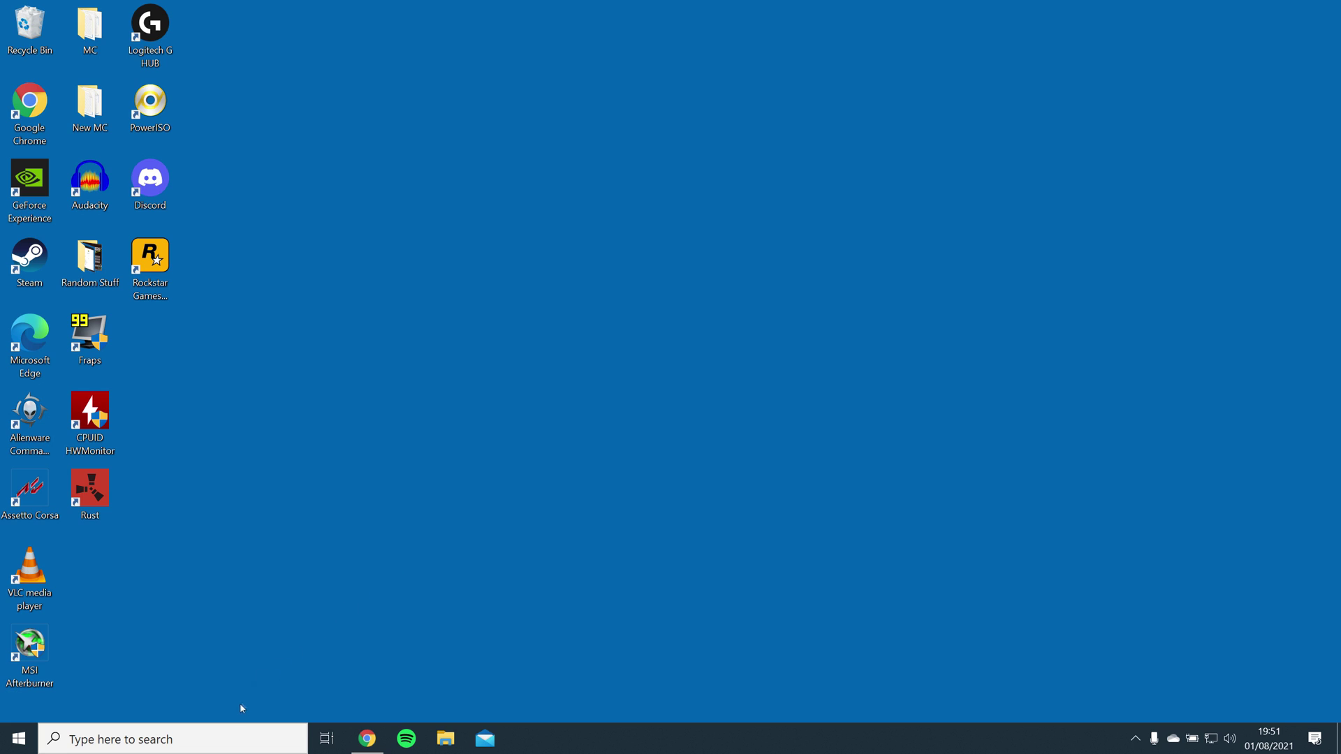
{"action": "left_click", "coordinate": [220, 741]}
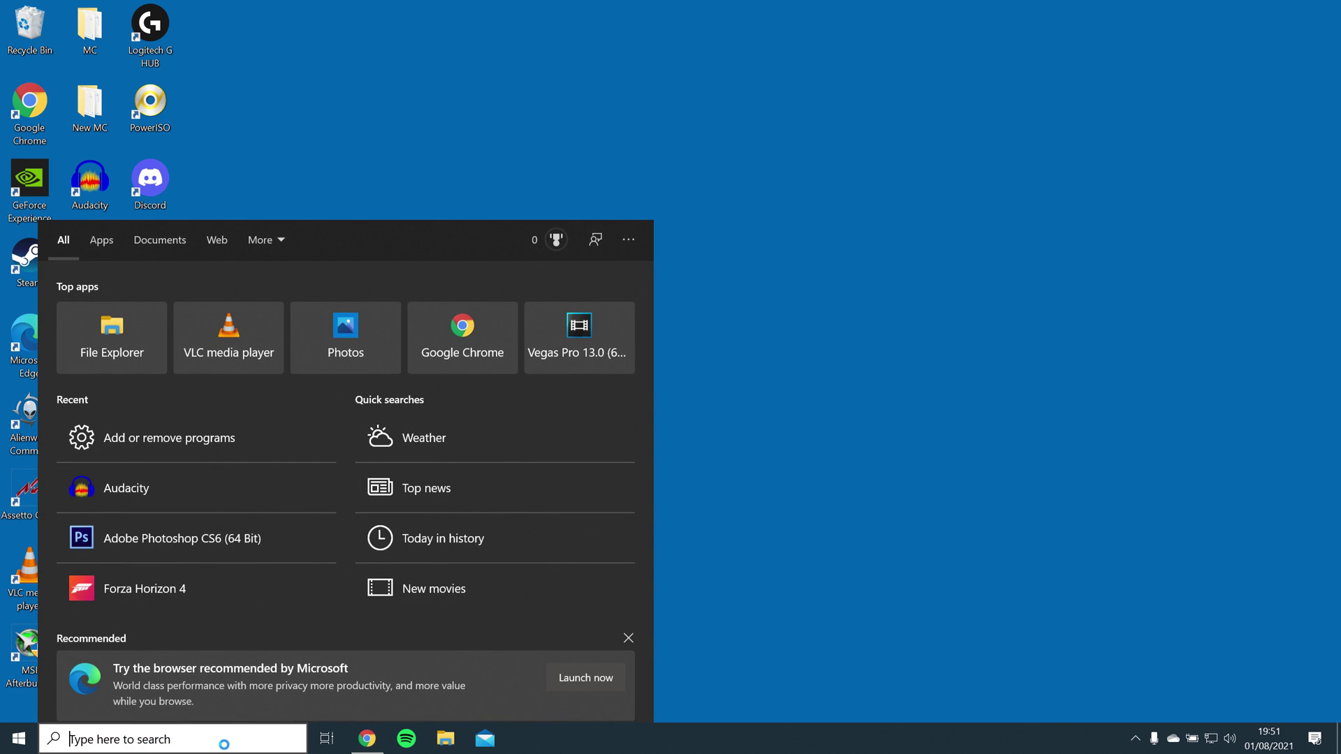
{"action": "type", "text": "java"}
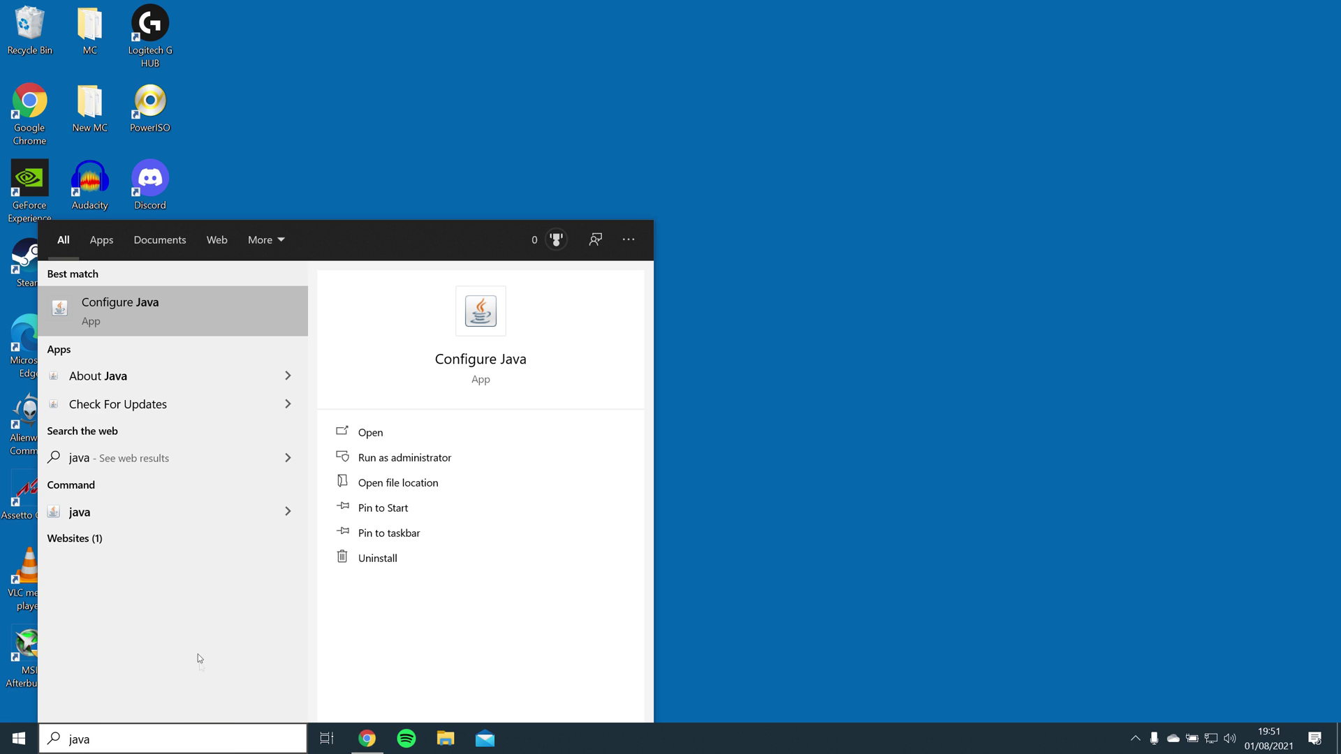
{"action": "left_click", "coordinate": [167, 377]}
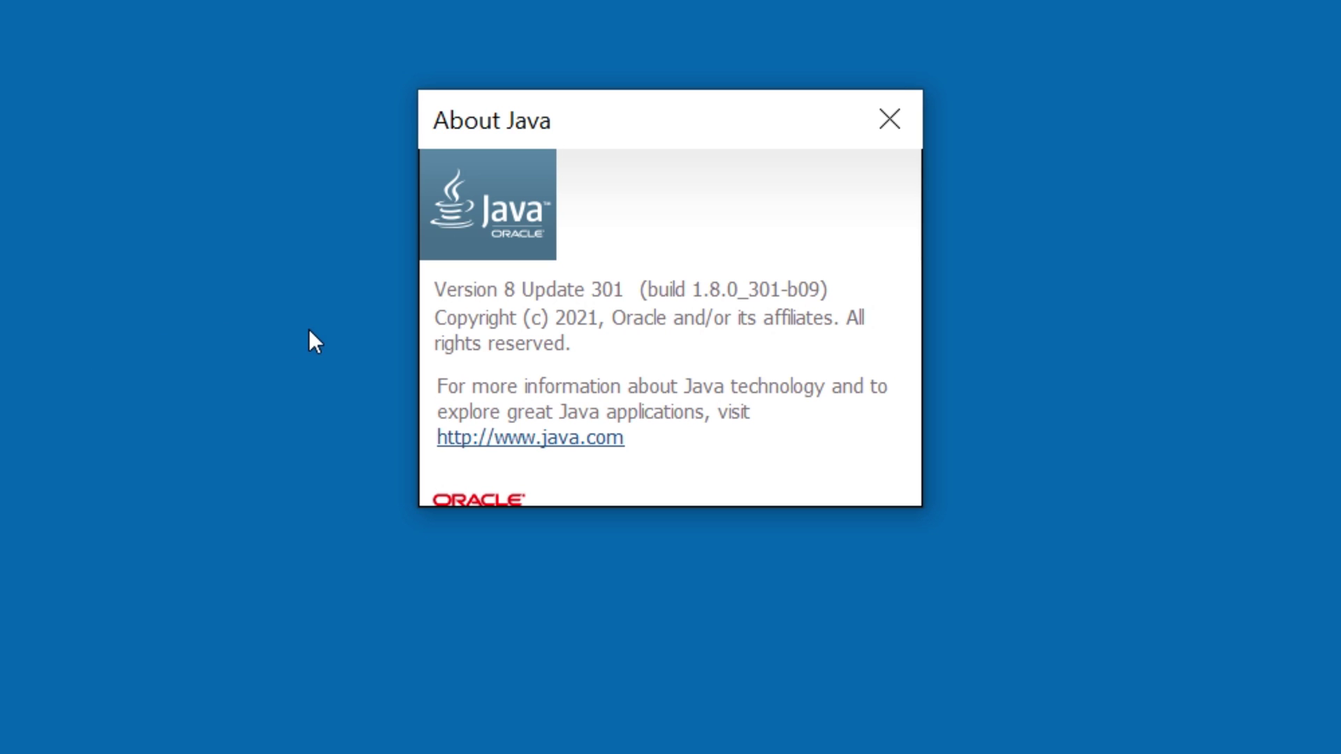
{"action": "left_click", "coordinate": [888, 119]}
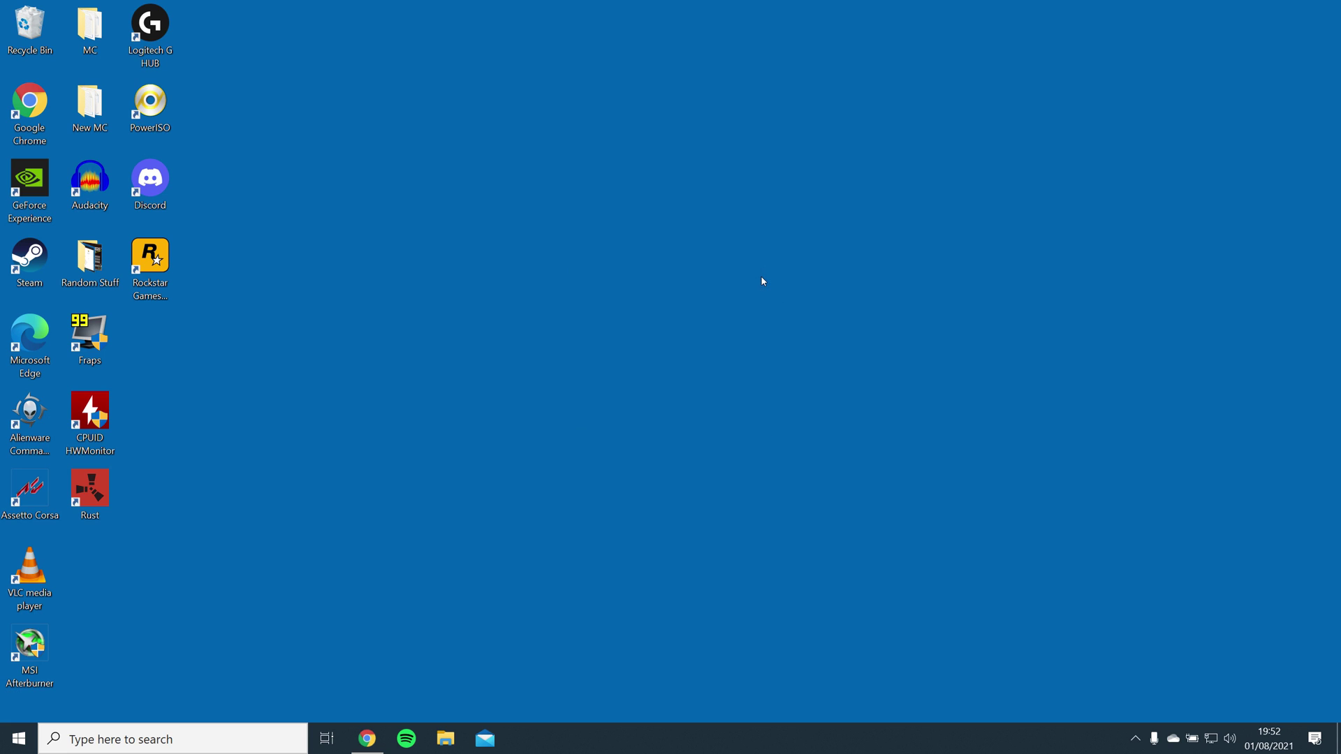
Step: Back in Chrome, start the free 64-bit Java 8 Update 301 download from java.com
{"action": "mouse_move", "coordinate": [367, 738]}
{"action": "left_click", "coordinate": [391, 691]}
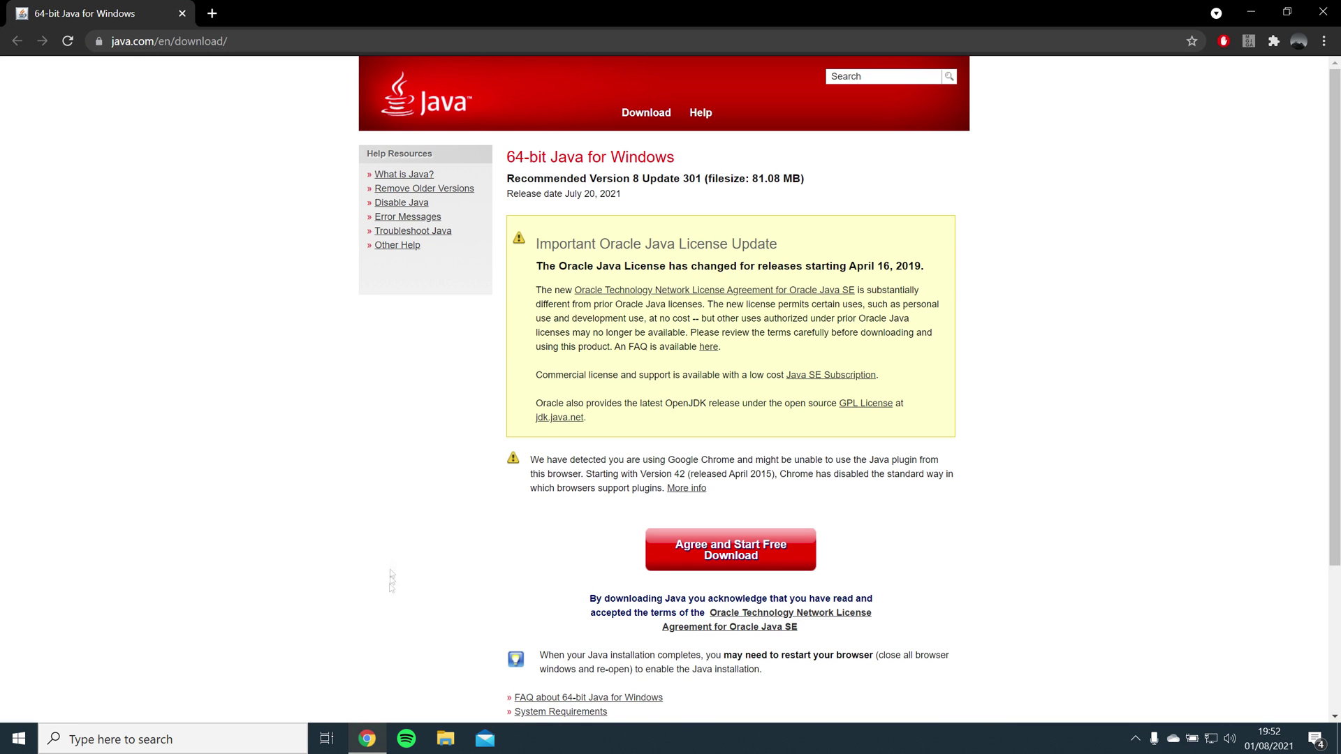
{"action": "double_click", "coordinate": [508, 180]}
{"action": "left_click", "coordinate": [624, 196]}
{"action": "left_click", "coordinate": [745, 555]}
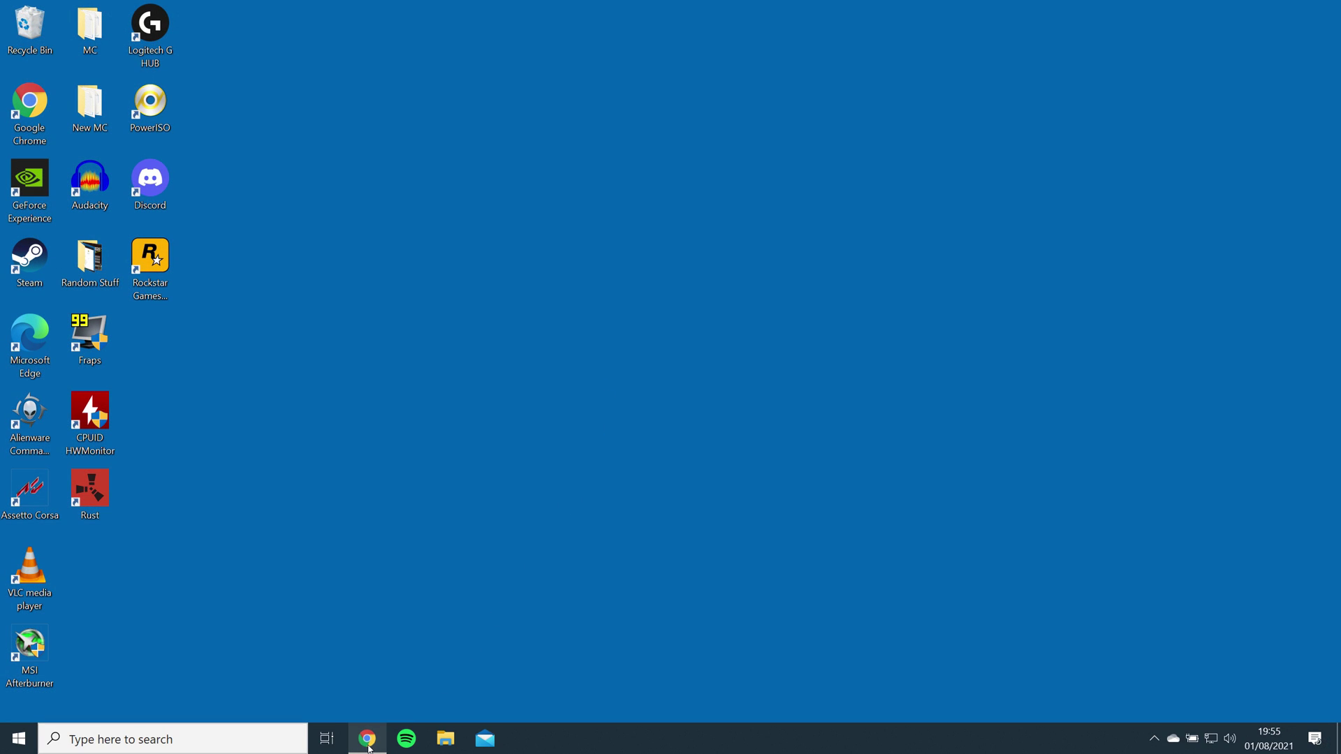
Step: Open MrCrayfish's Vehicle Mod page on CurseForge and browse its Files list
{"action": "left_click", "coordinate": [368, 745]}
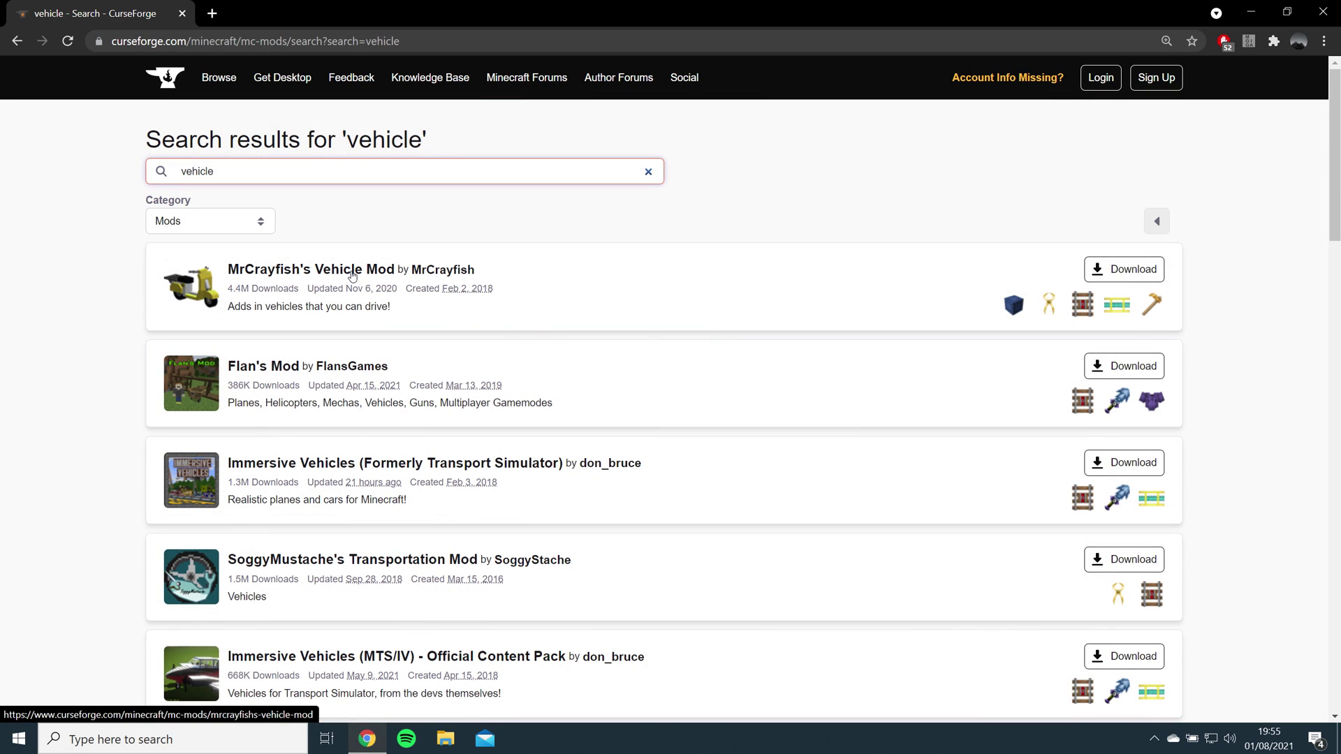
{"action": "left_click", "coordinate": [350, 275]}
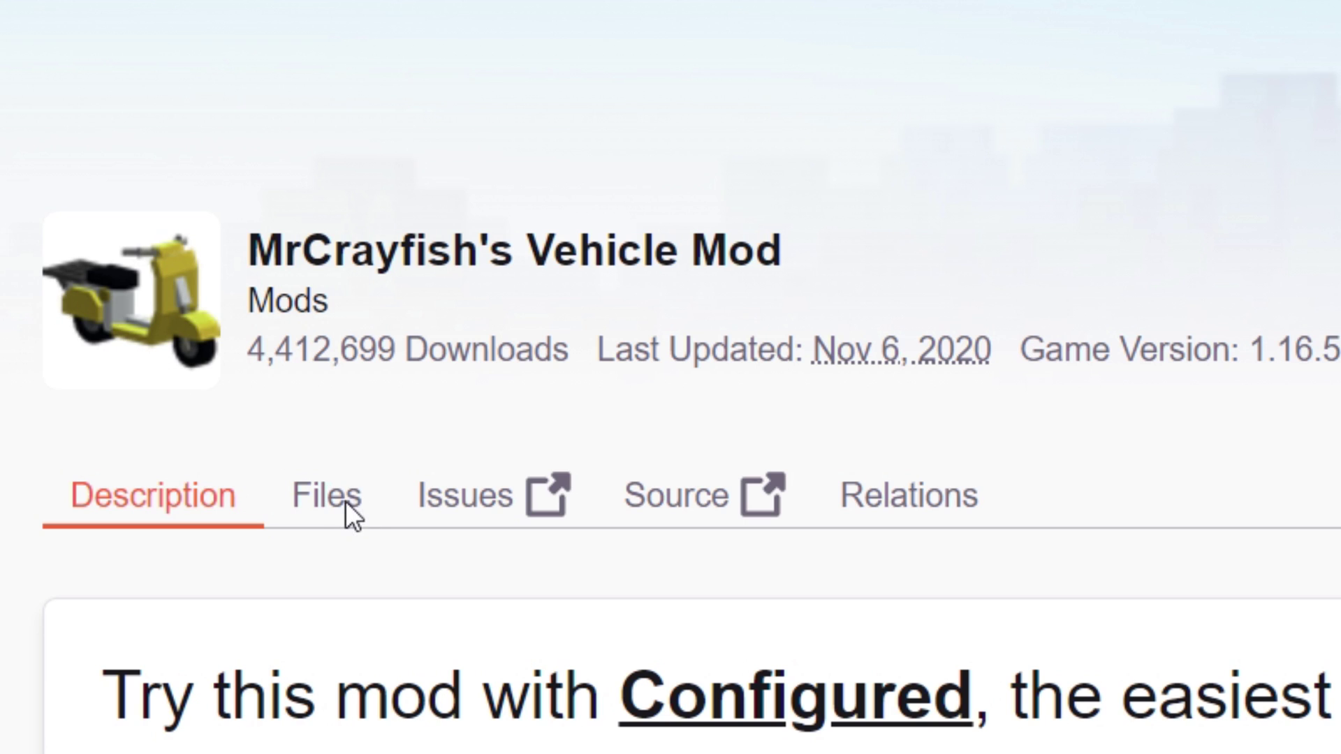
{"action": "left_click", "coordinate": [344, 501]}
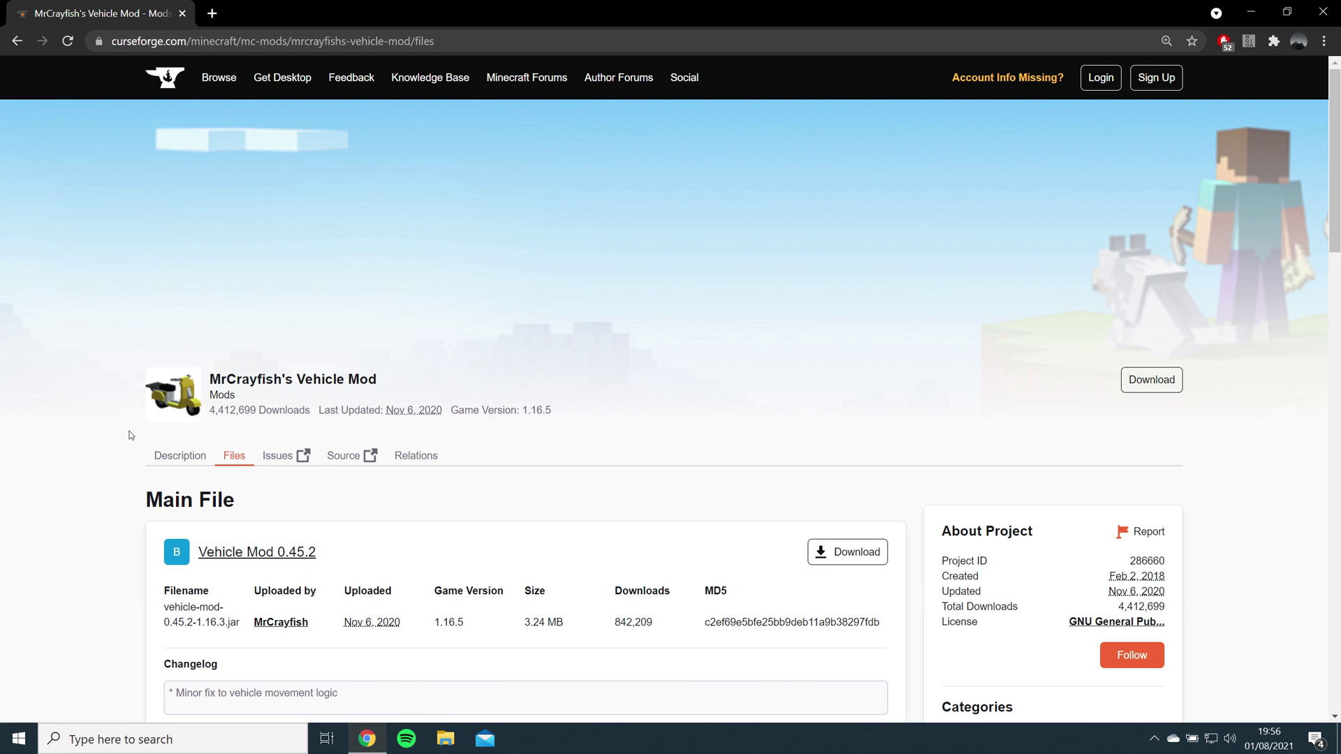
{"action": "scroll", "coordinate": [129, 435], "scroll_direction": "down", "scroll_amount": 3}
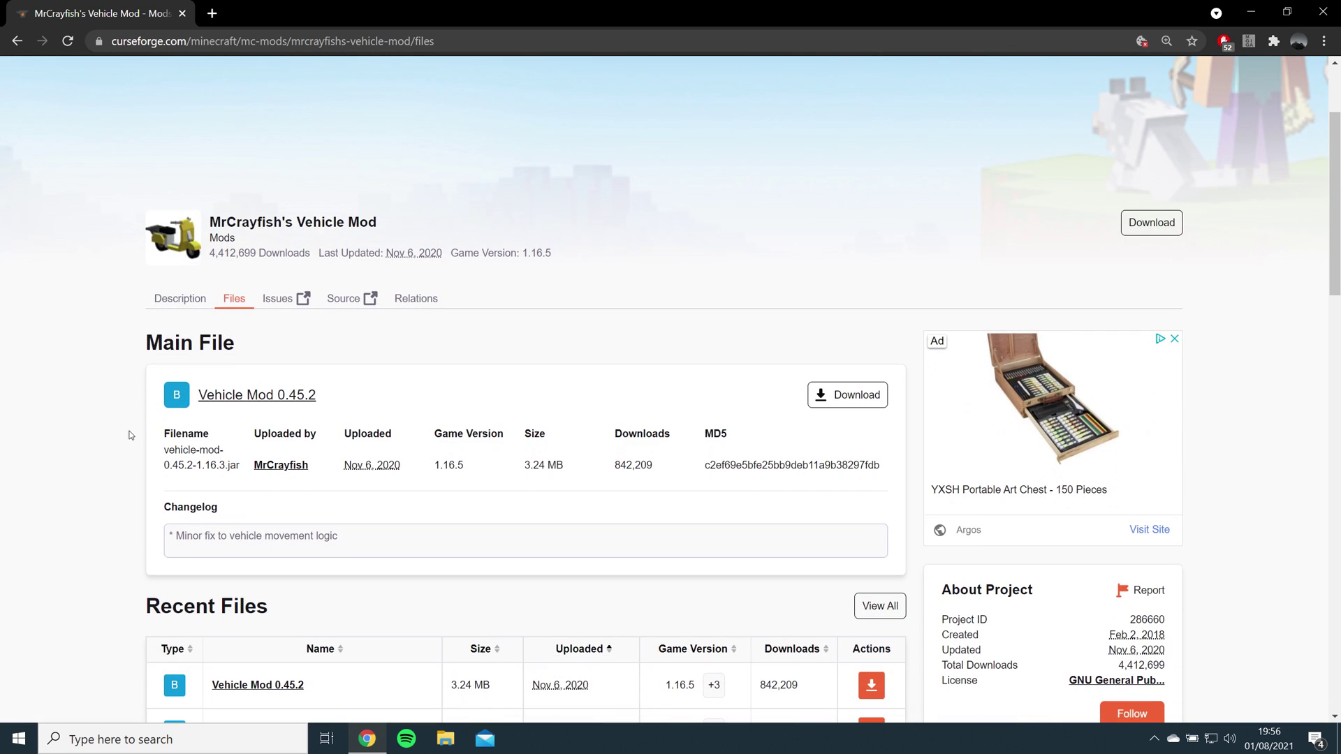
{"action": "scroll", "coordinate": [129, 435], "scroll_direction": "down", "scroll_amount": 1}
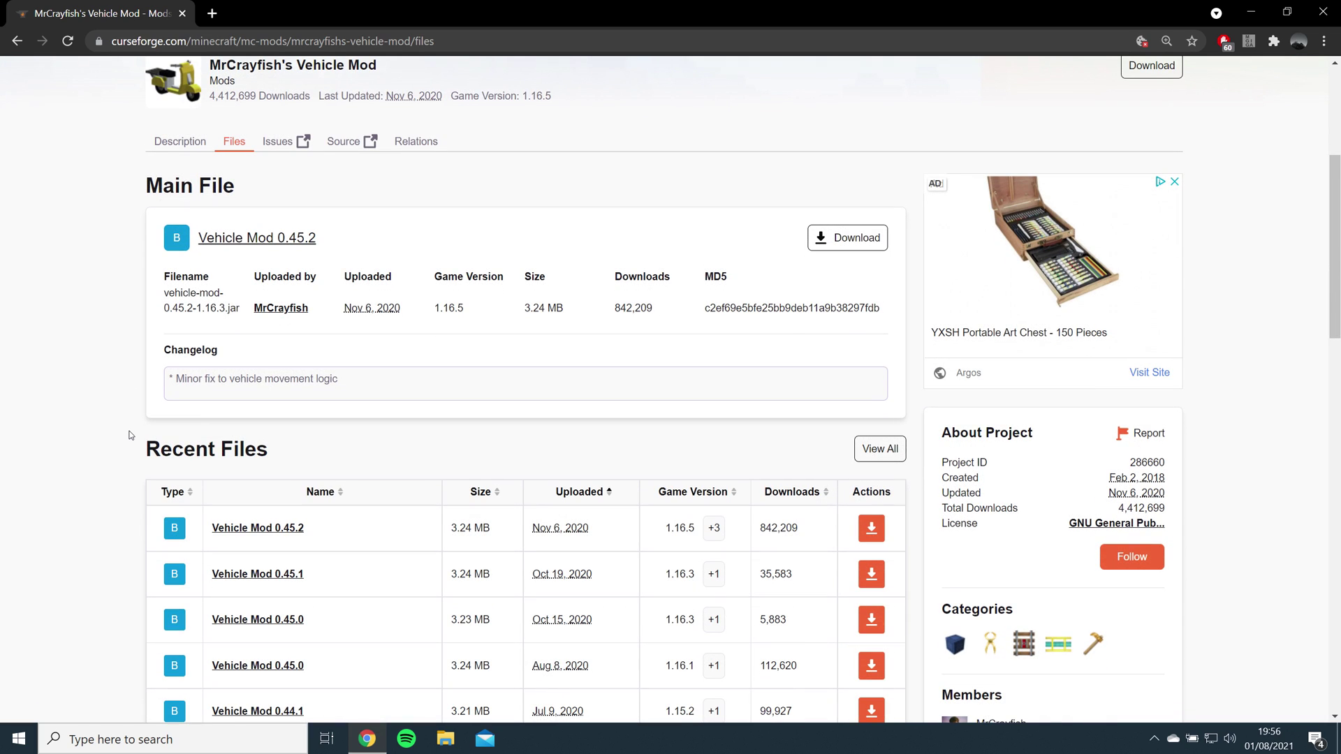
Step: Download the newest vehicle-mod 0.45.2 jar for 1.16.5 and drag it onto the desktop
{"action": "left_click_drag", "start_coordinate": [659, 529], "coordinate": [689, 532]}
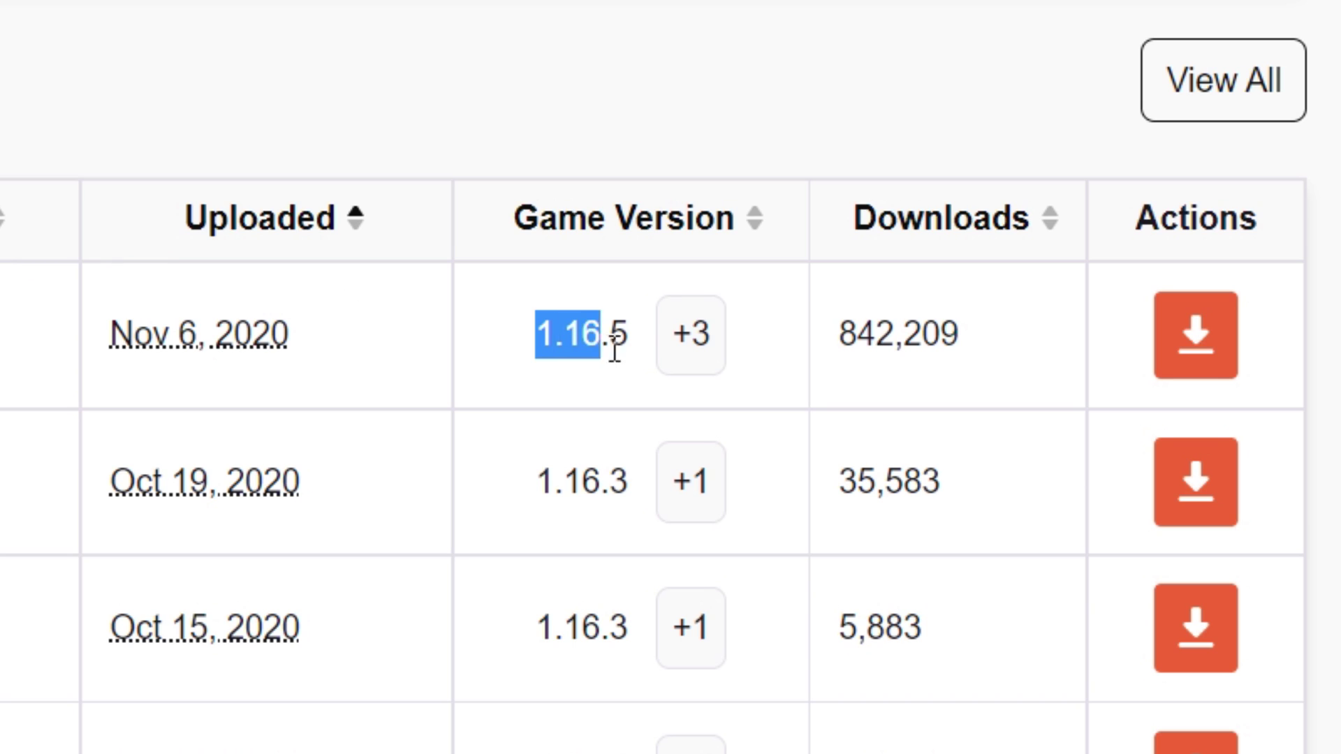
{"action": "left_click", "coordinate": [632, 331]}
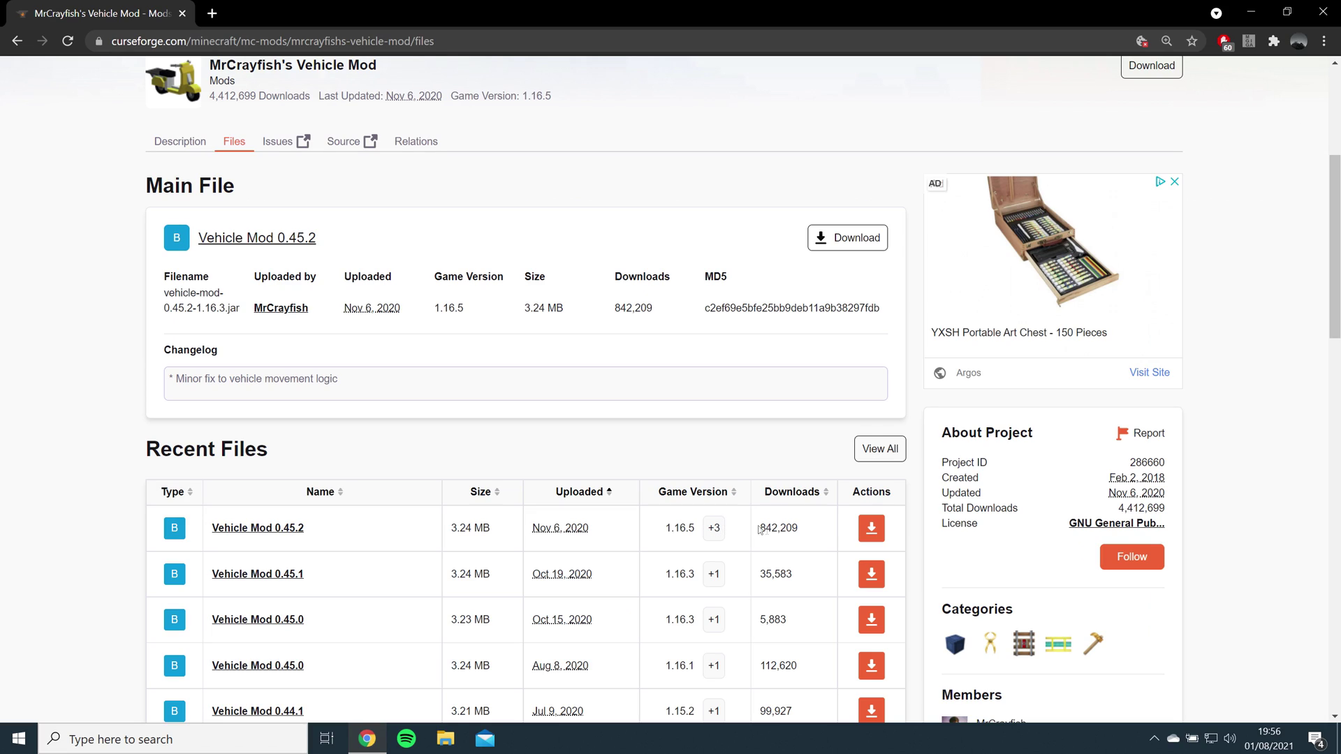
{"action": "left_click", "coordinate": [871, 528]}
{"action": "left_click_drag", "start_coordinate": [71, 695], "coordinate": [1060, 487]}
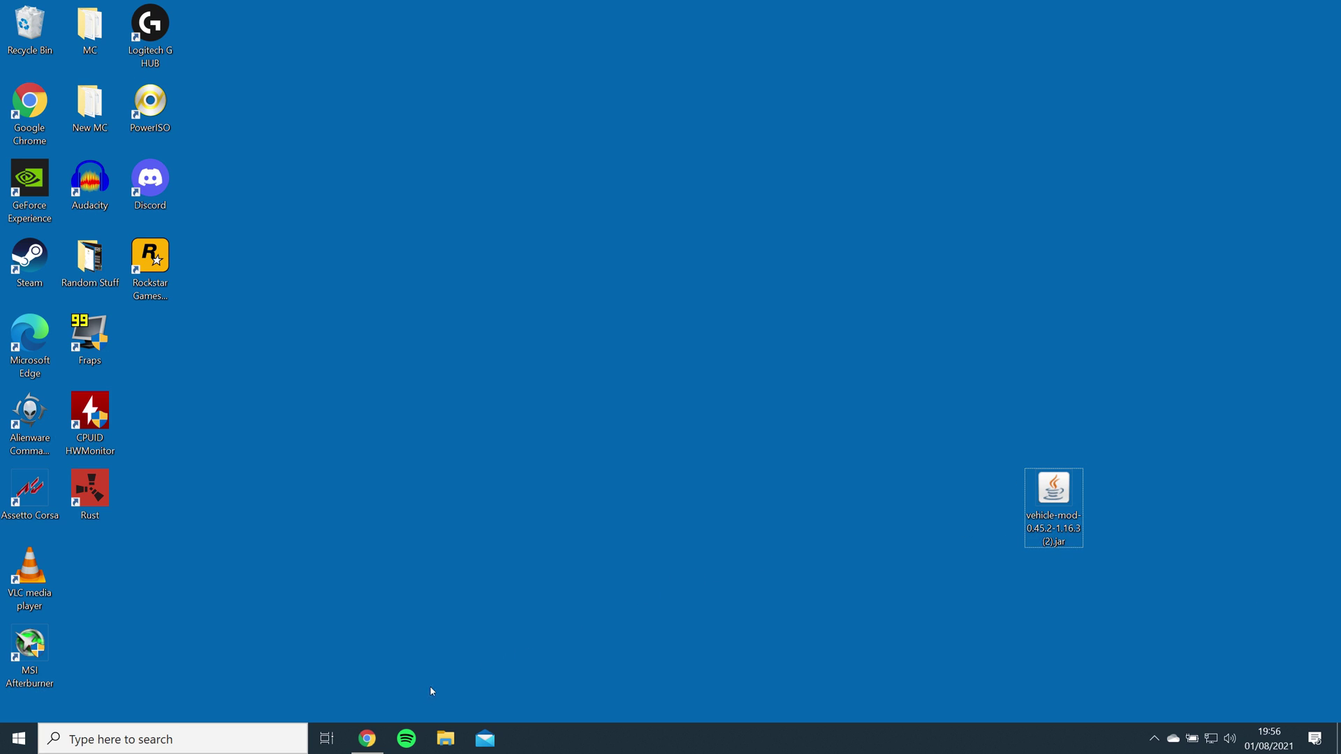
Step: Open the required Obfuscate mod's Files list and download the 0.6.2 file for 1.16.5
{"action": "left_click", "coordinate": [375, 738]}
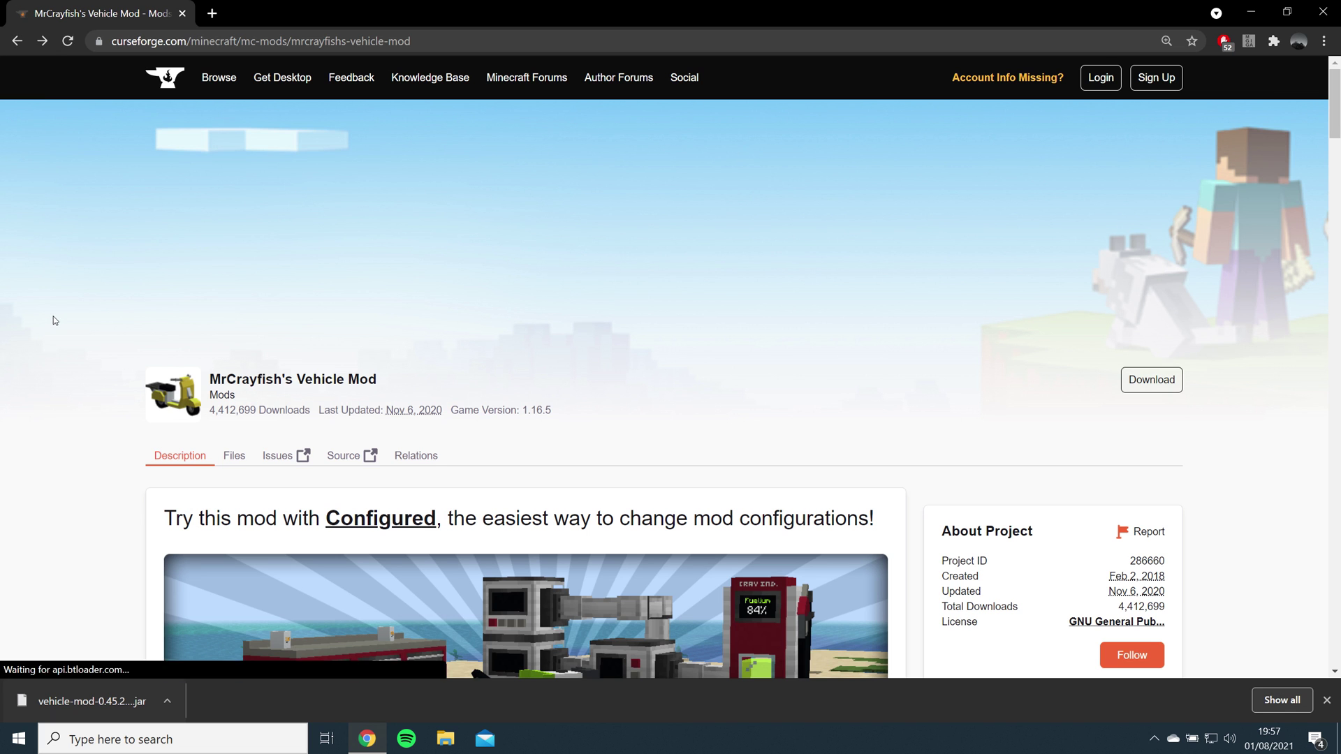
{"action": "scroll", "coordinate": [54, 324], "scroll_direction": "down", "scroll_amount": 3}
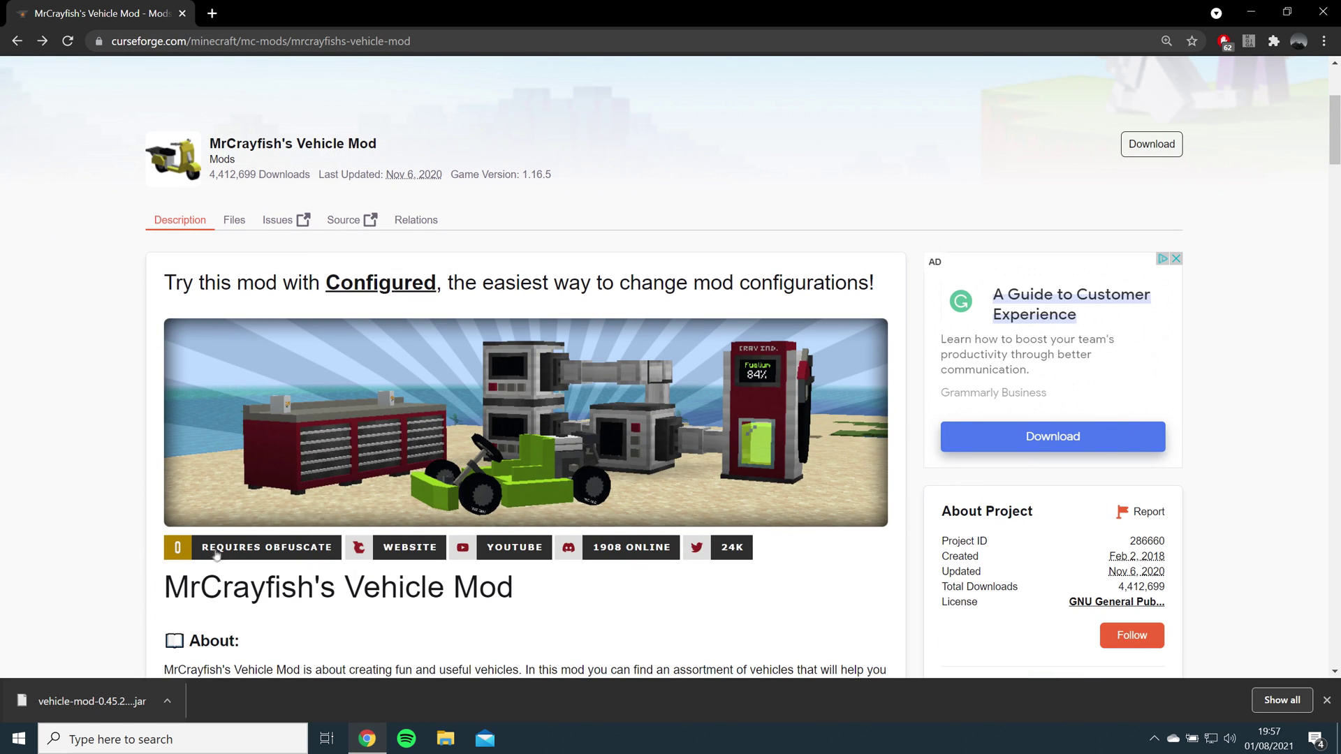
{"action": "left_click", "coordinate": [321, 557]}
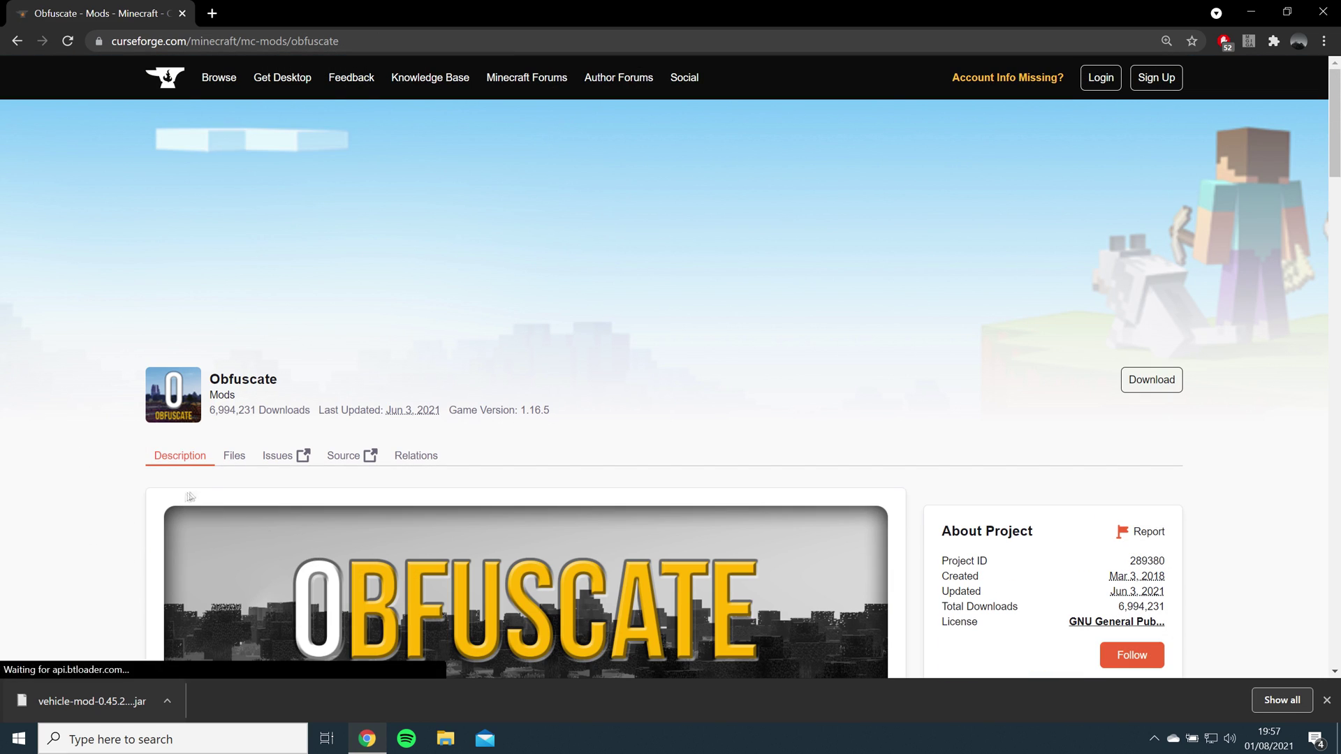
{"action": "left_click", "coordinate": [246, 455]}
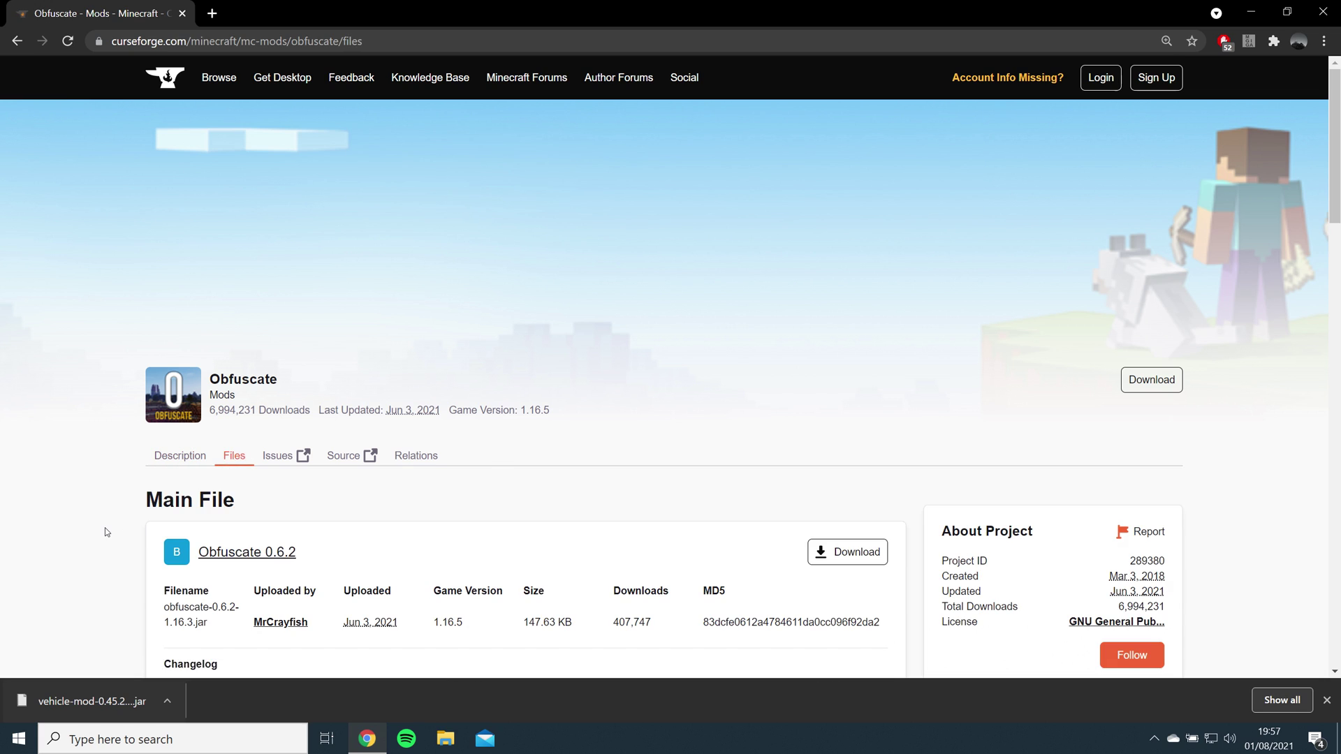
{"action": "scroll", "coordinate": [105, 527], "scroll_direction": "down", "scroll_amount": 5}
{"action": "left_click_drag", "start_coordinate": [657, 521], "coordinate": [690, 525]}
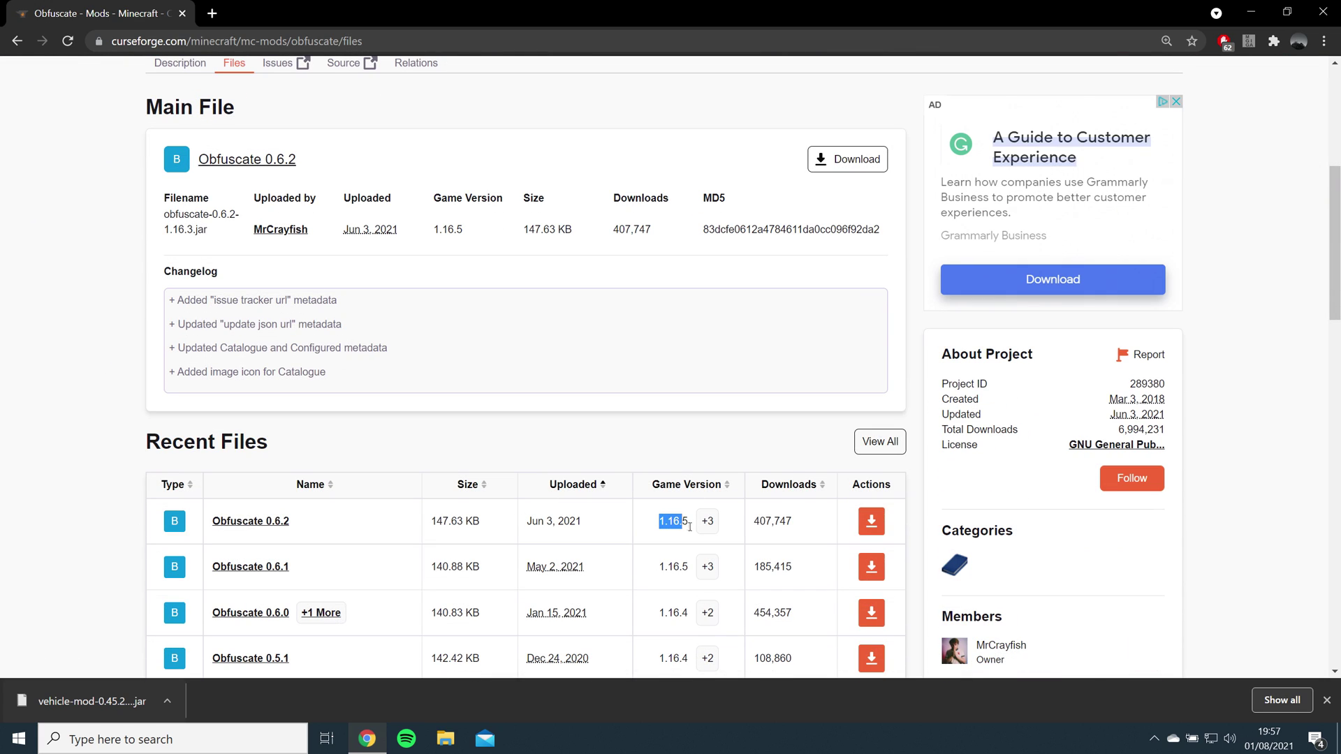
{"action": "left_click", "coordinate": [689, 525]}
{"action": "left_click", "coordinate": [872, 521]}
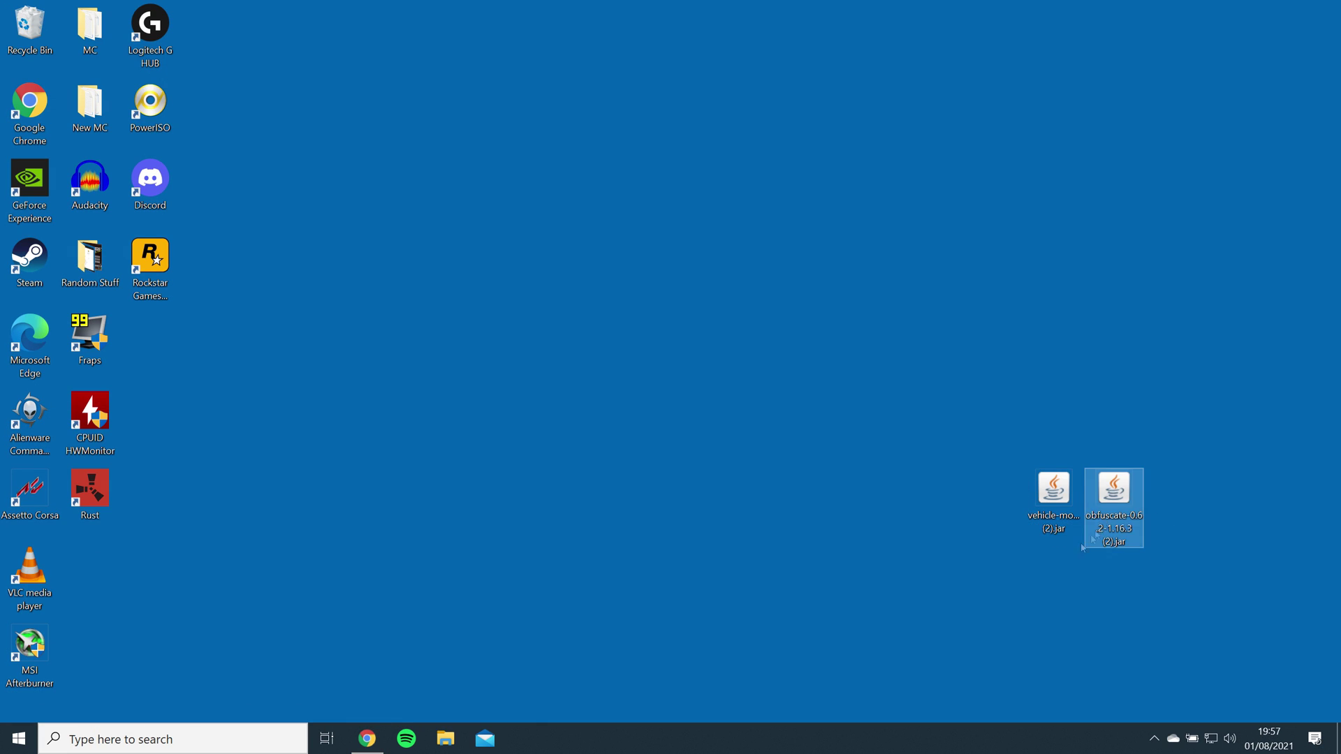
Step: Download the latest Forge 1.16.5-36.2.2 installer, keep the file, and open it
{"action": "left_click", "coordinate": [366, 738]}
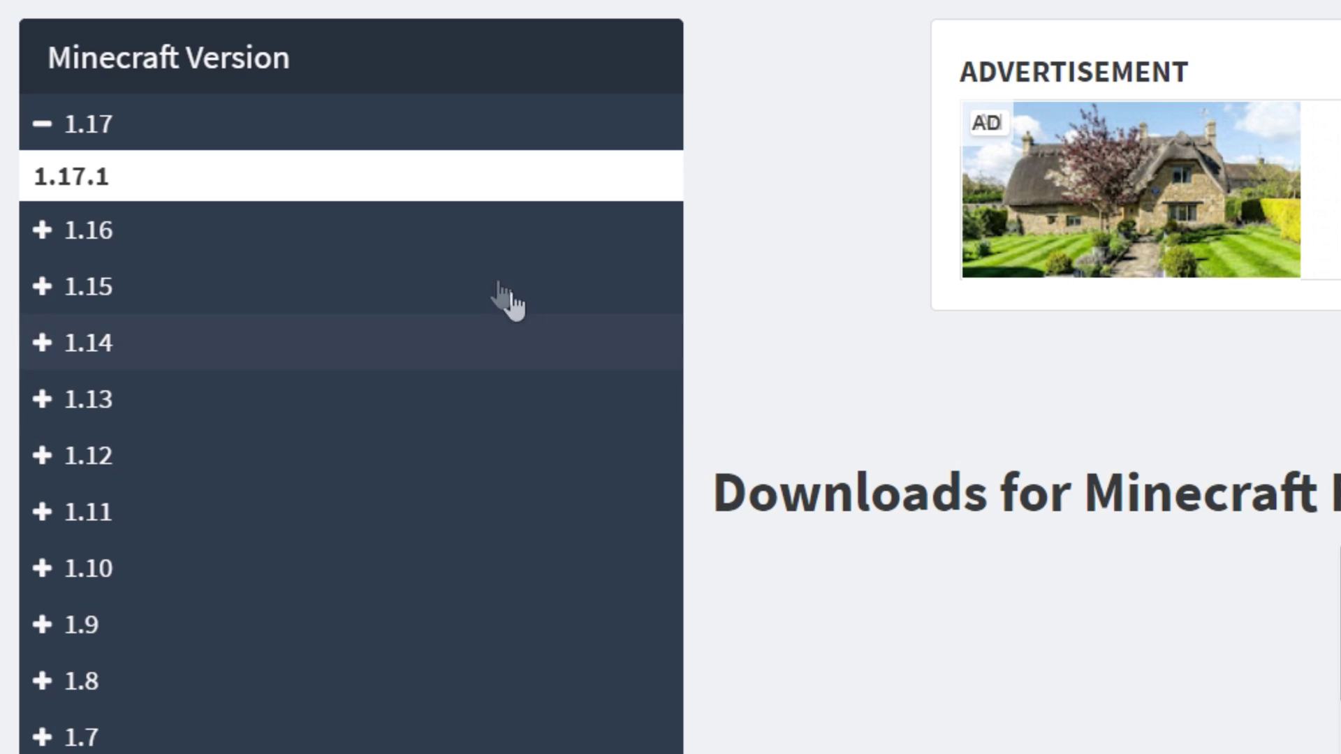
{"action": "left_click", "coordinate": [84, 231]}
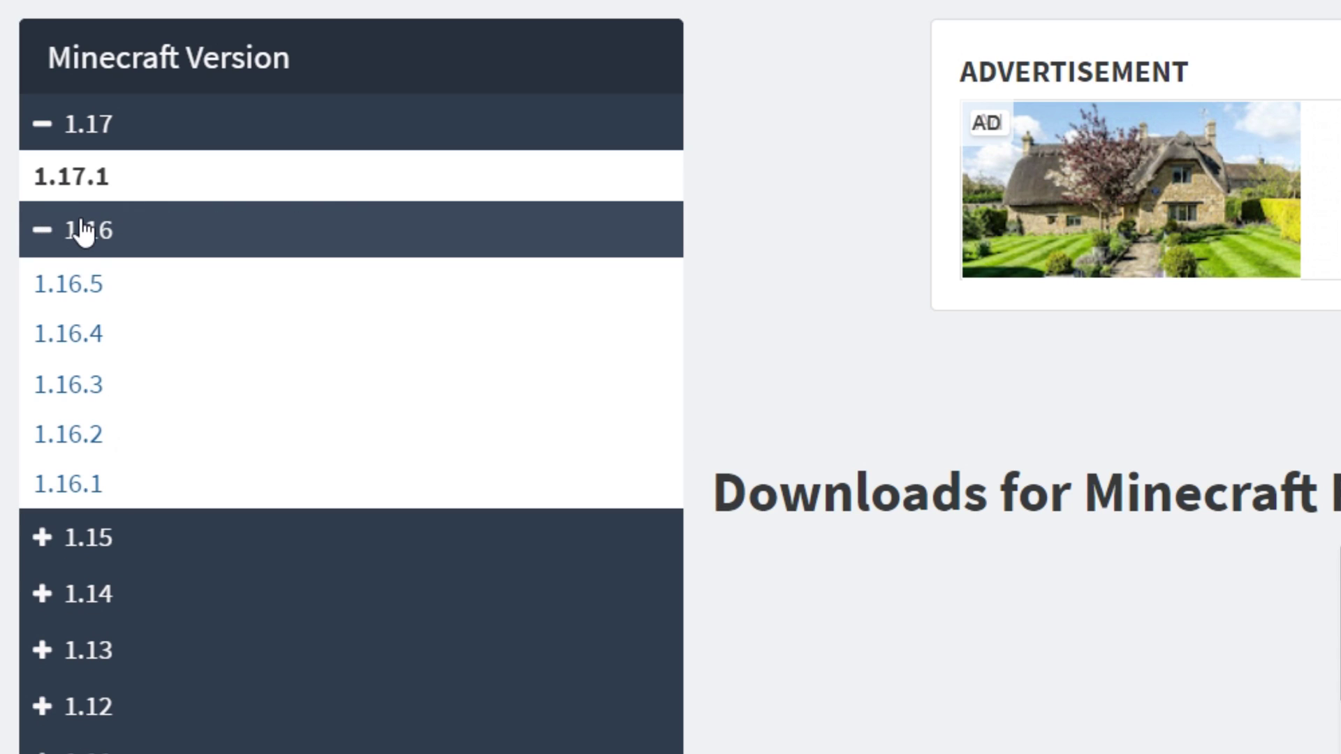
{"action": "left_click", "coordinate": [90, 292]}
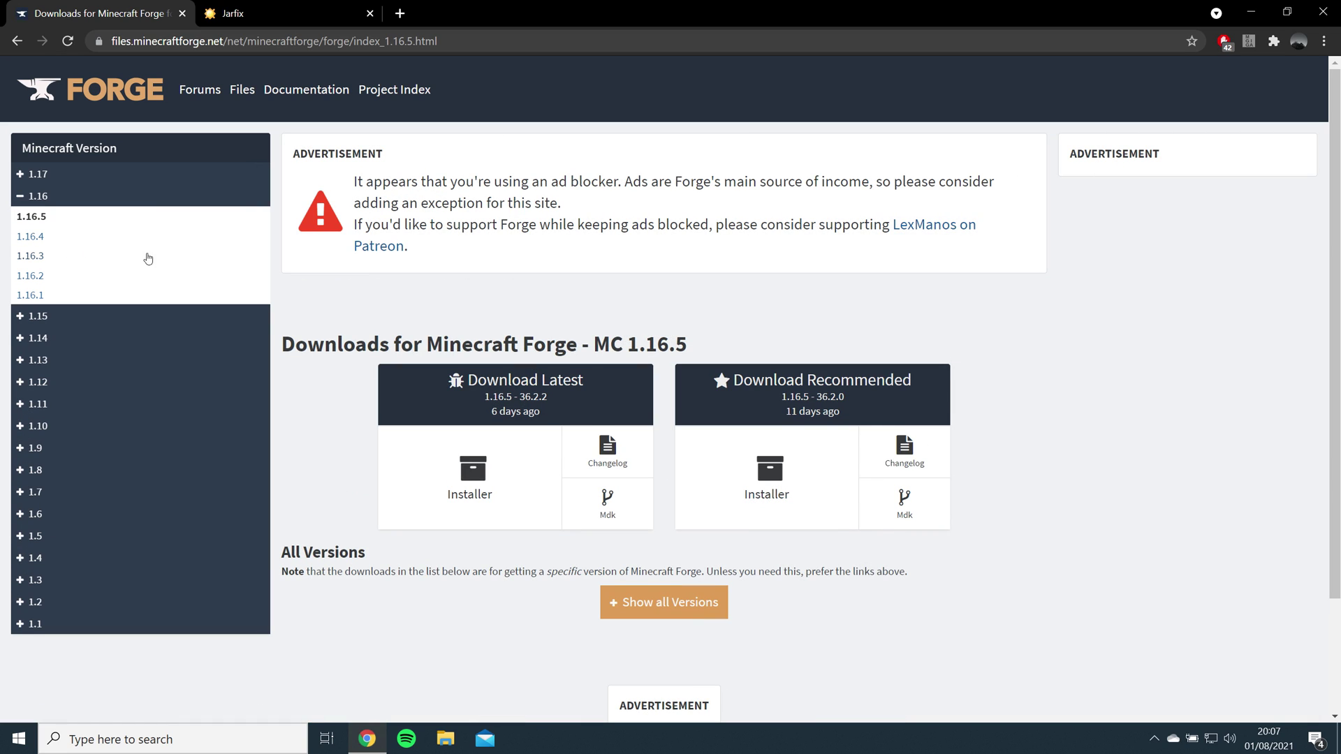
{"action": "left_click", "coordinate": [473, 488]}
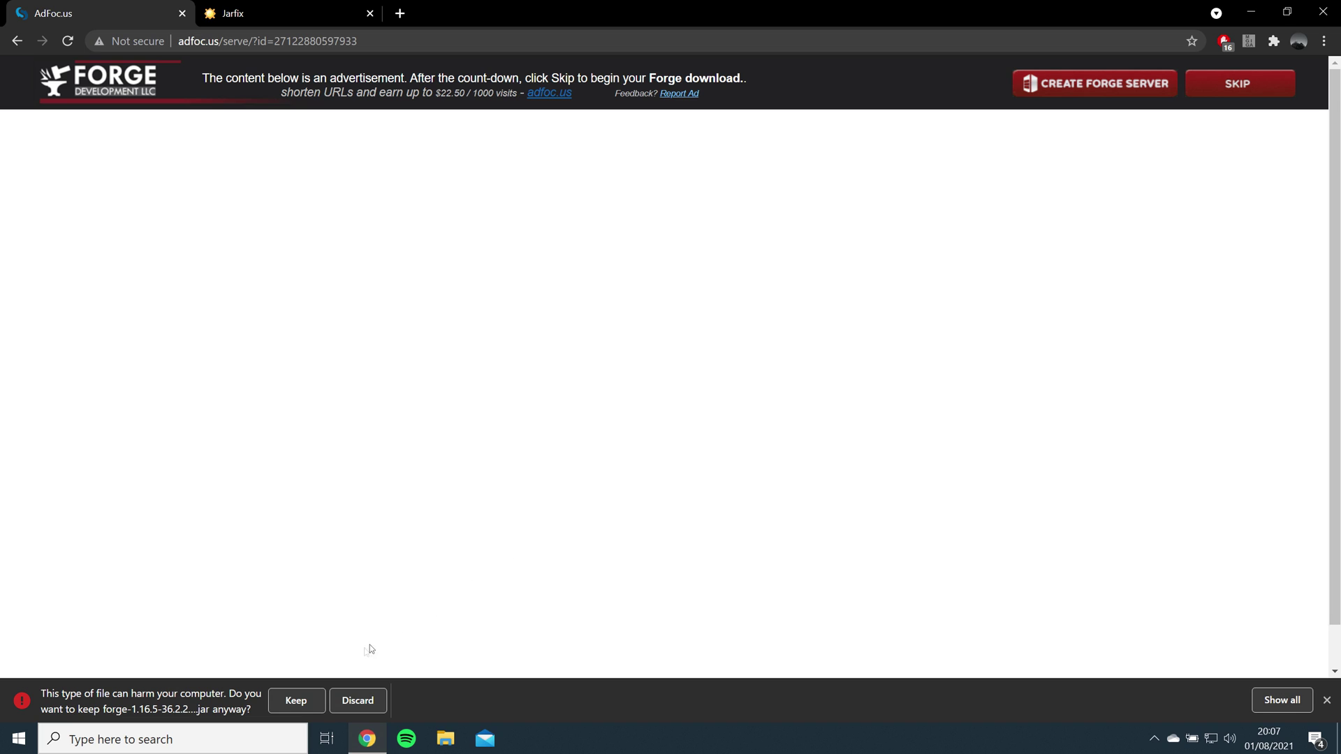
{"action": "left_click", "coordinate": [296, 700]}
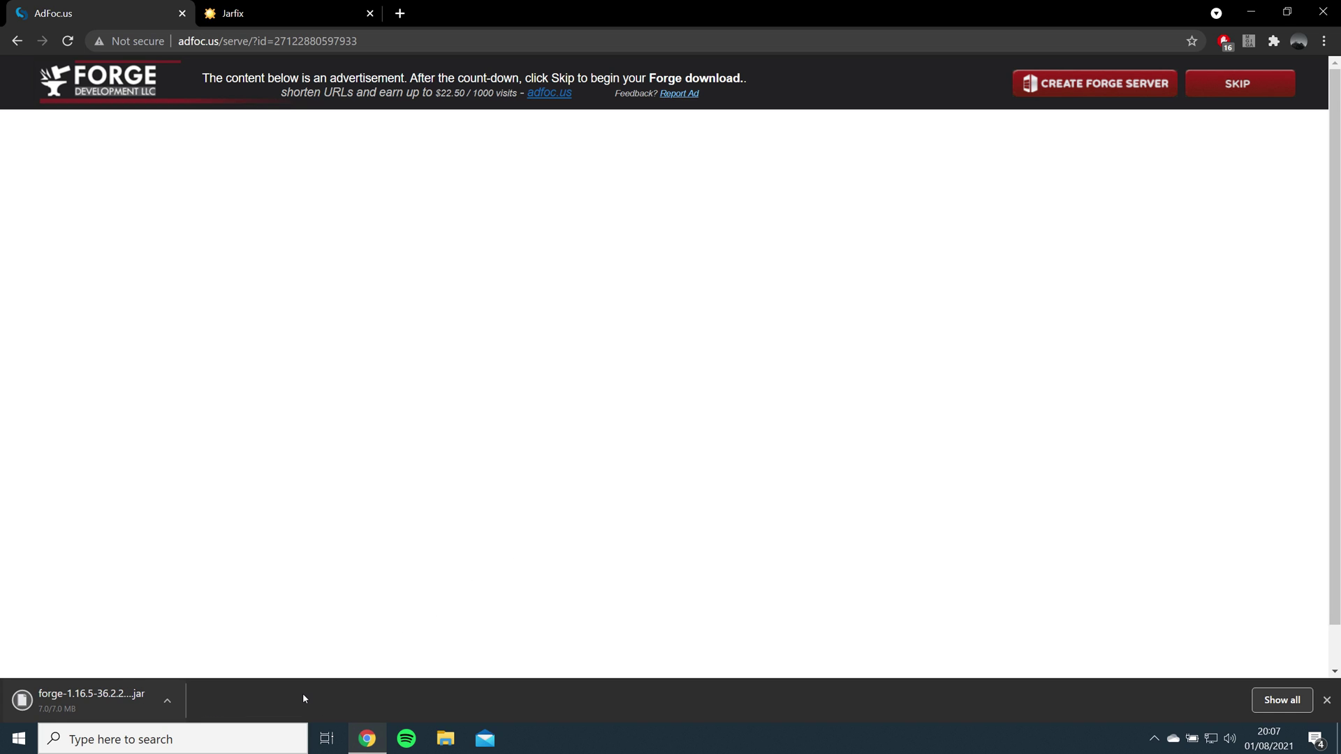
{"action": "left_click", "coordinate": [89, 702]}
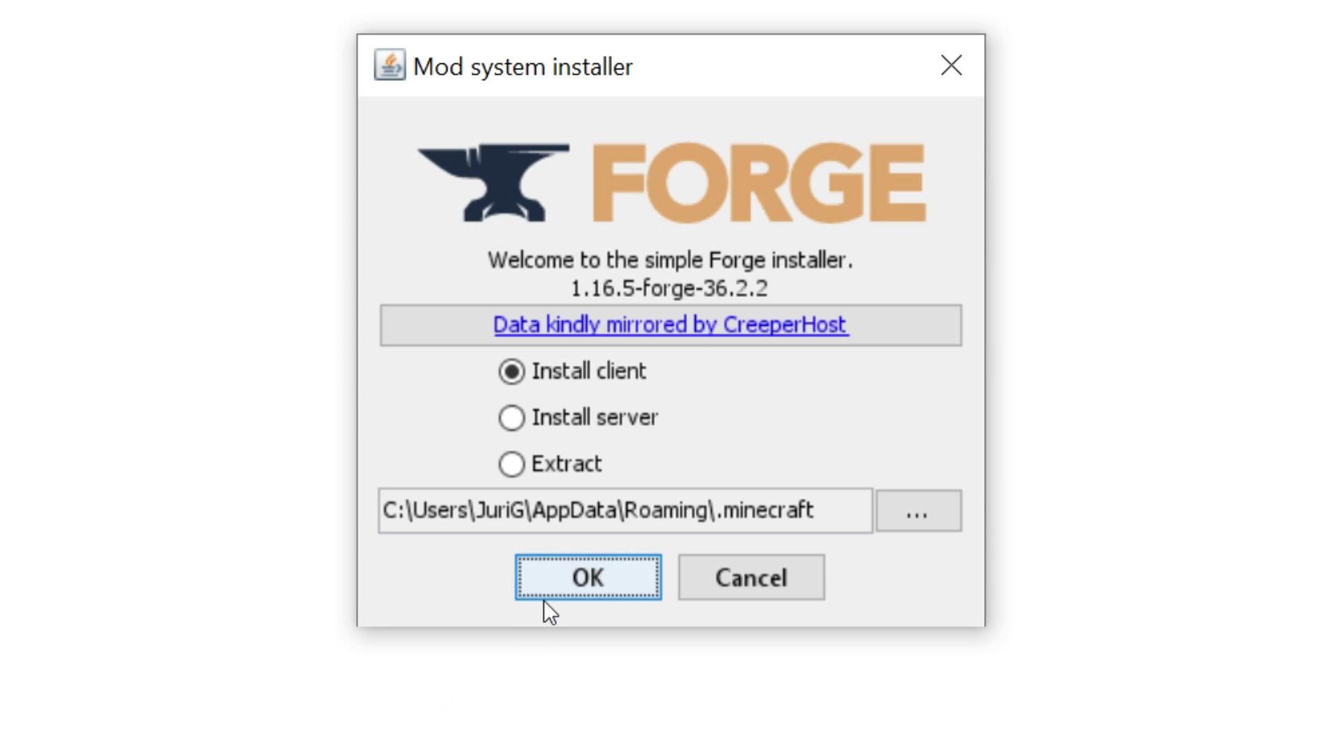
Step: Install the Forge 1.16.5-36.2.2 client profile and dismiss the success message
{"action": "left_click", "coordinate": [569, 576]}
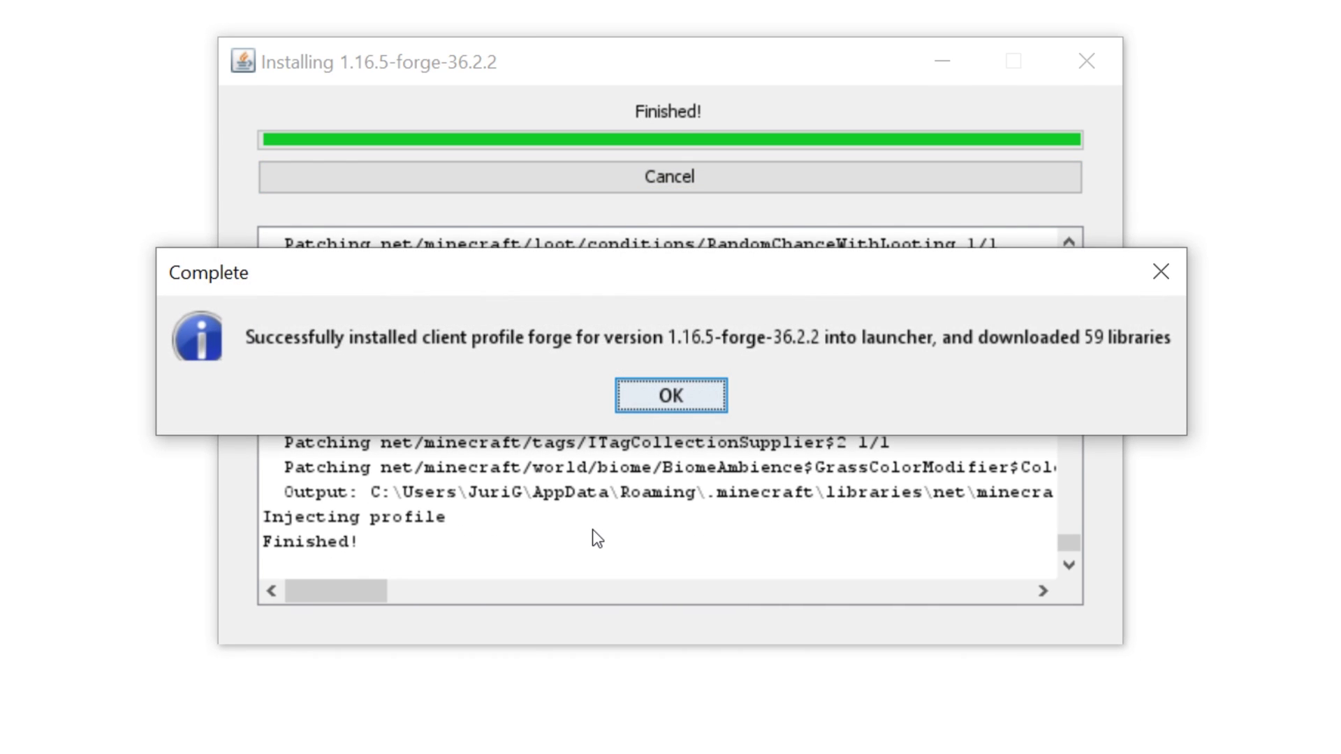
{"action": "left_click", "coordinate": [669, 395]}
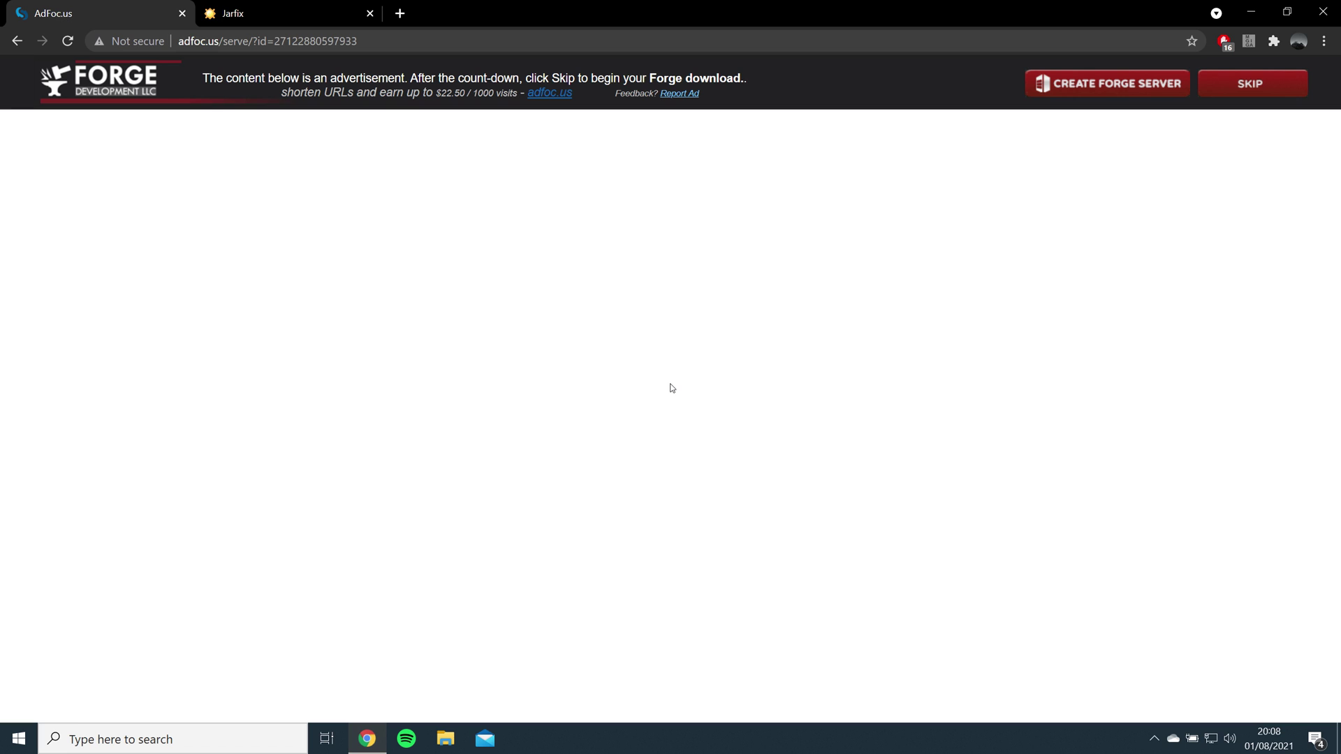
Step: Switch to the Jarfix tab and download jarfix.exe from the authors' link
{"action": "left_click", "coordinate": [284, 16]}
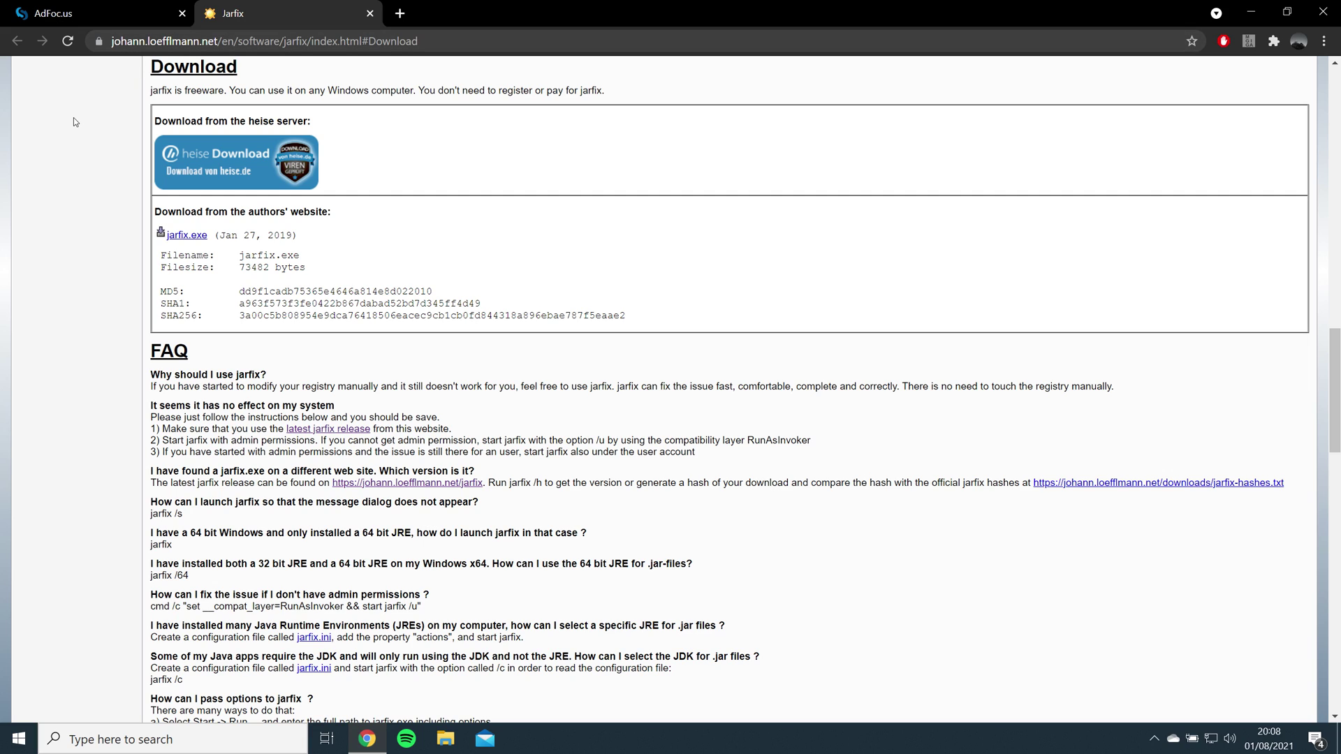
{"action": "left_click", "coordinate": [201, 240]}
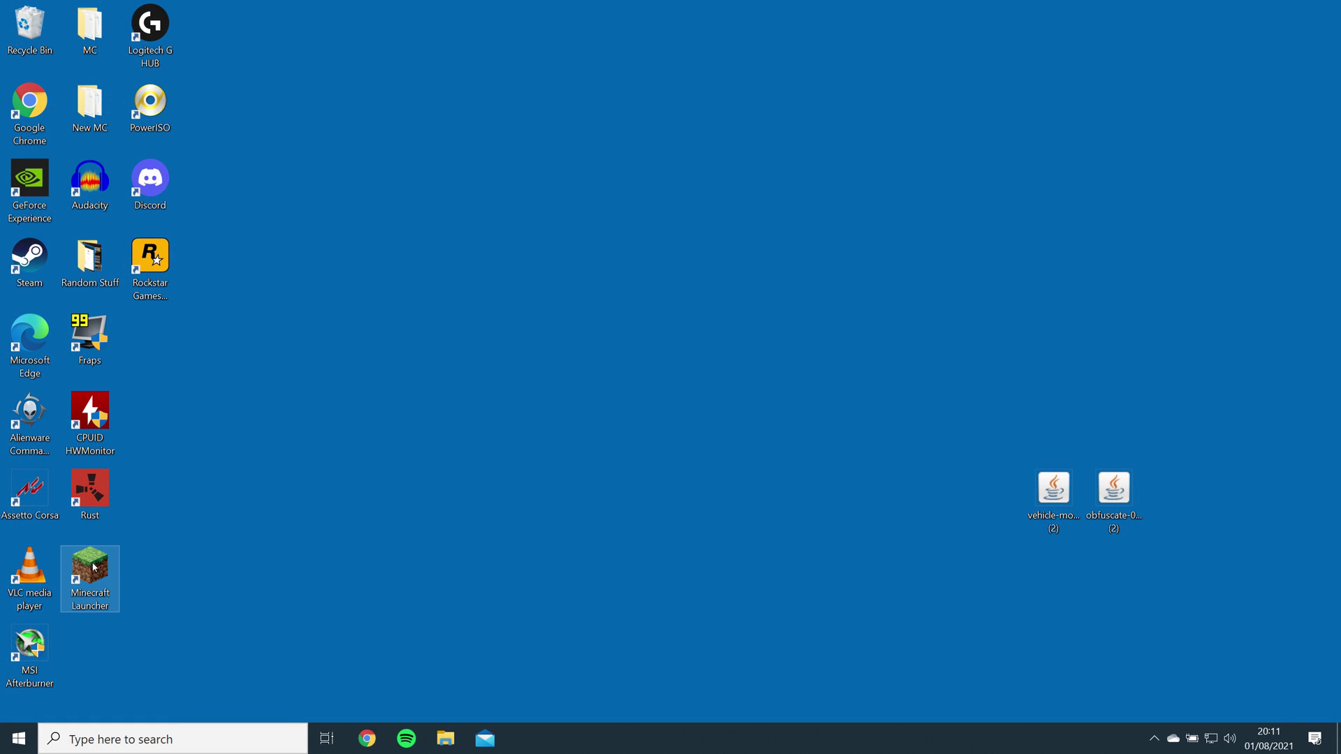
Step: Launch Minecraft with Forge and open the game's mods folder from the Mods list
{"action": "double_click", "coordinate": [95, 567]}
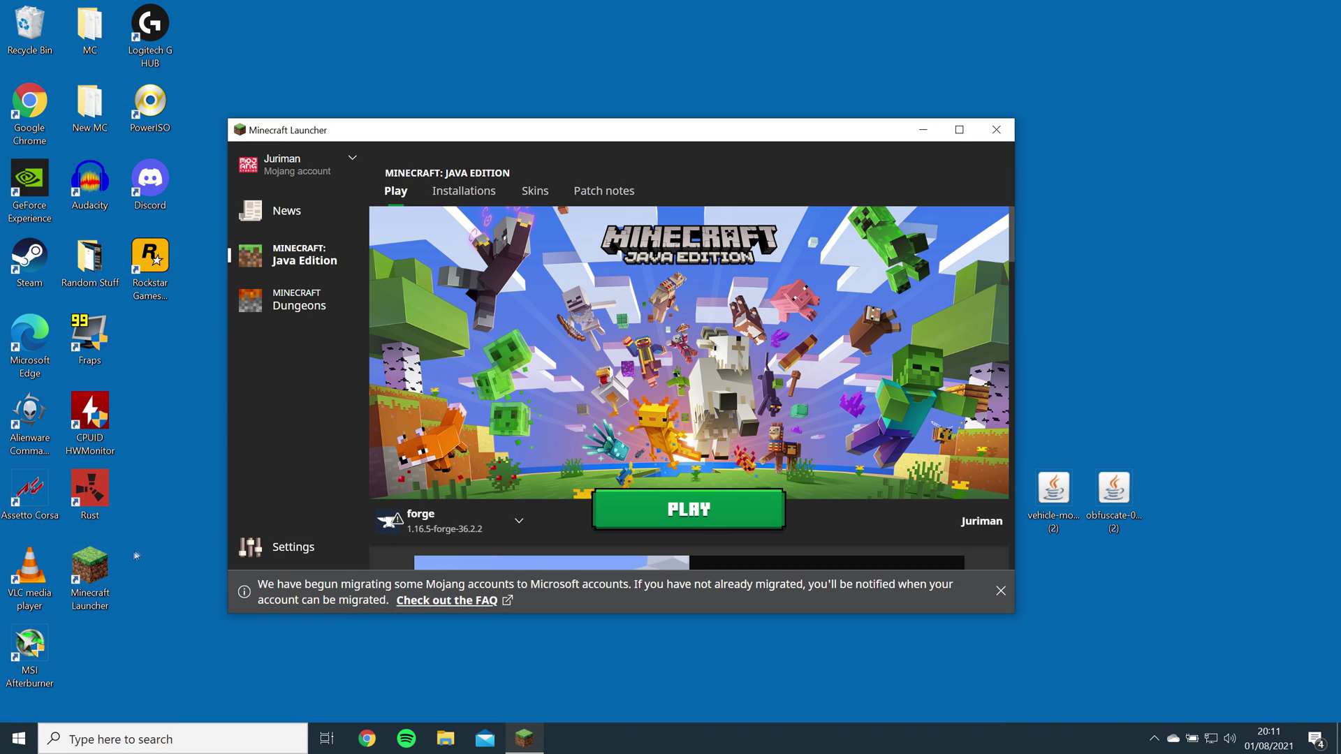
{"action": "mouse_move", "coordinate": [406, 535]}
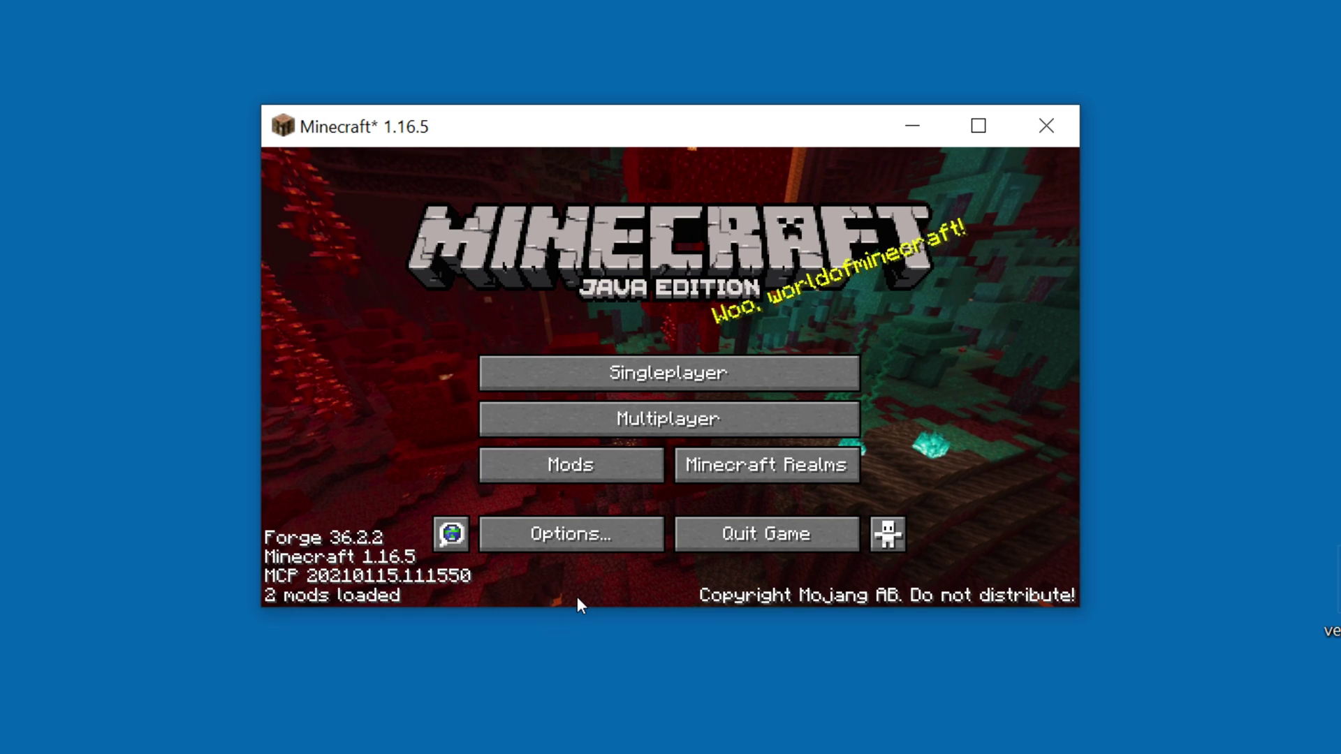
{"action": "left_click", "coordinate": [600, 466]}
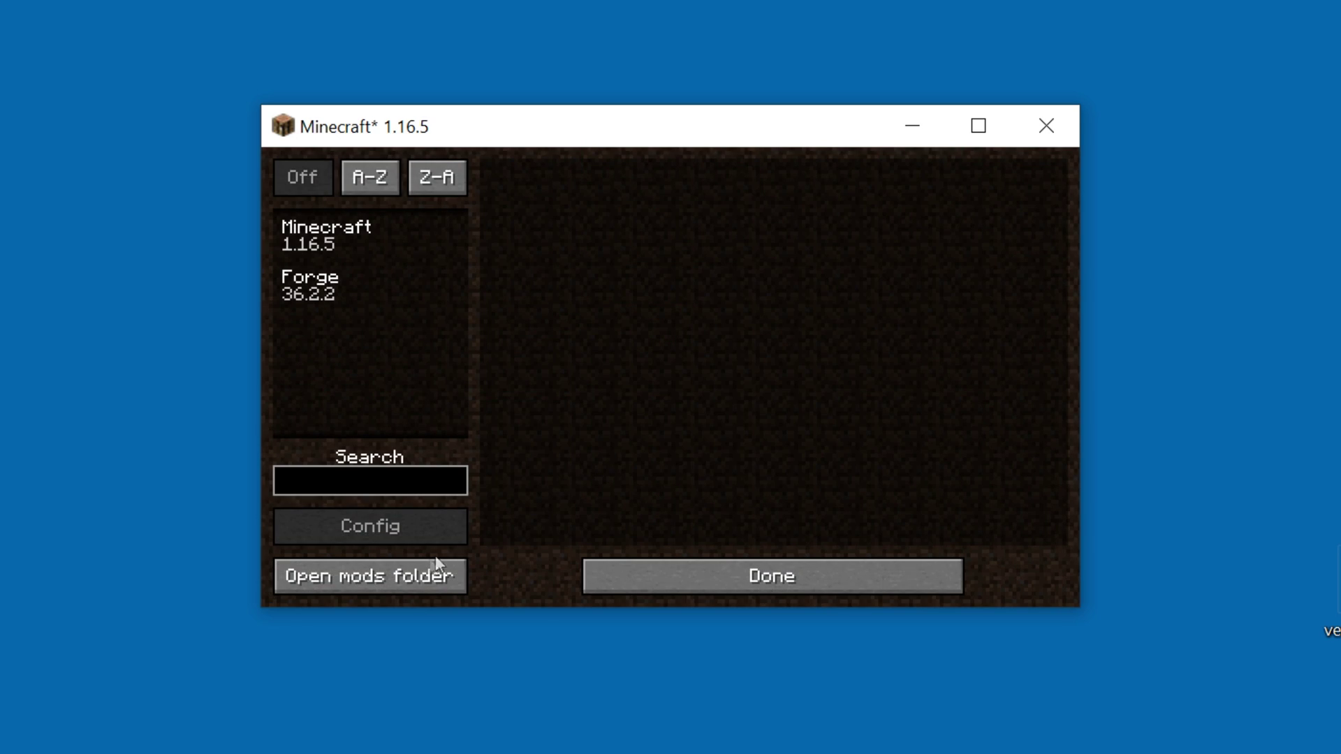
{"action": "left_click", "coordinate": [353, 588]}
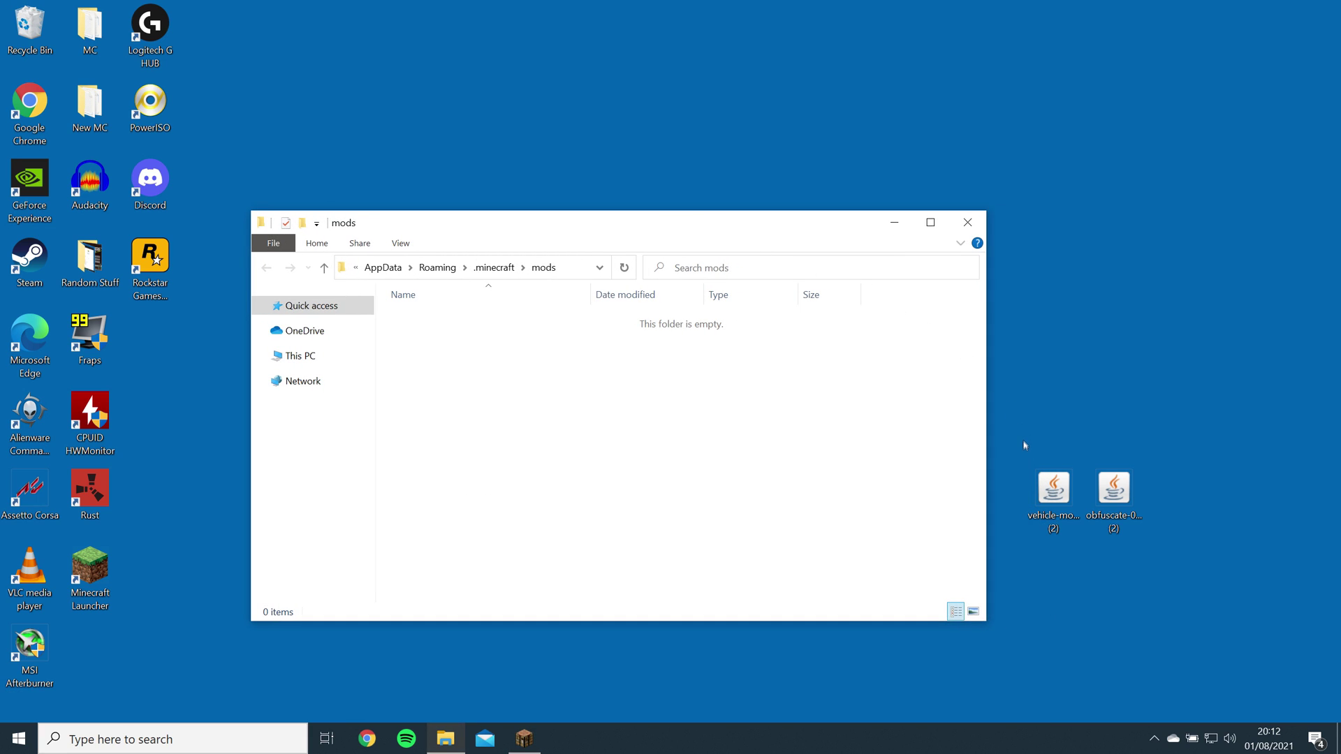
Step: Move the vehicle-mod-0.45.2 and obfuscate-0.6.2 jars from the desktop into the mods folder
{"action": "left_click_drag", "start_coordinate": [1034, 452], "coordinate": [1176, 553]}
{"action": "left_click_drag", "start_coordinate": [1116, 490], "coordinate": [642, 367]}
{"action": "left_click", "coordinate": [642, 368]}
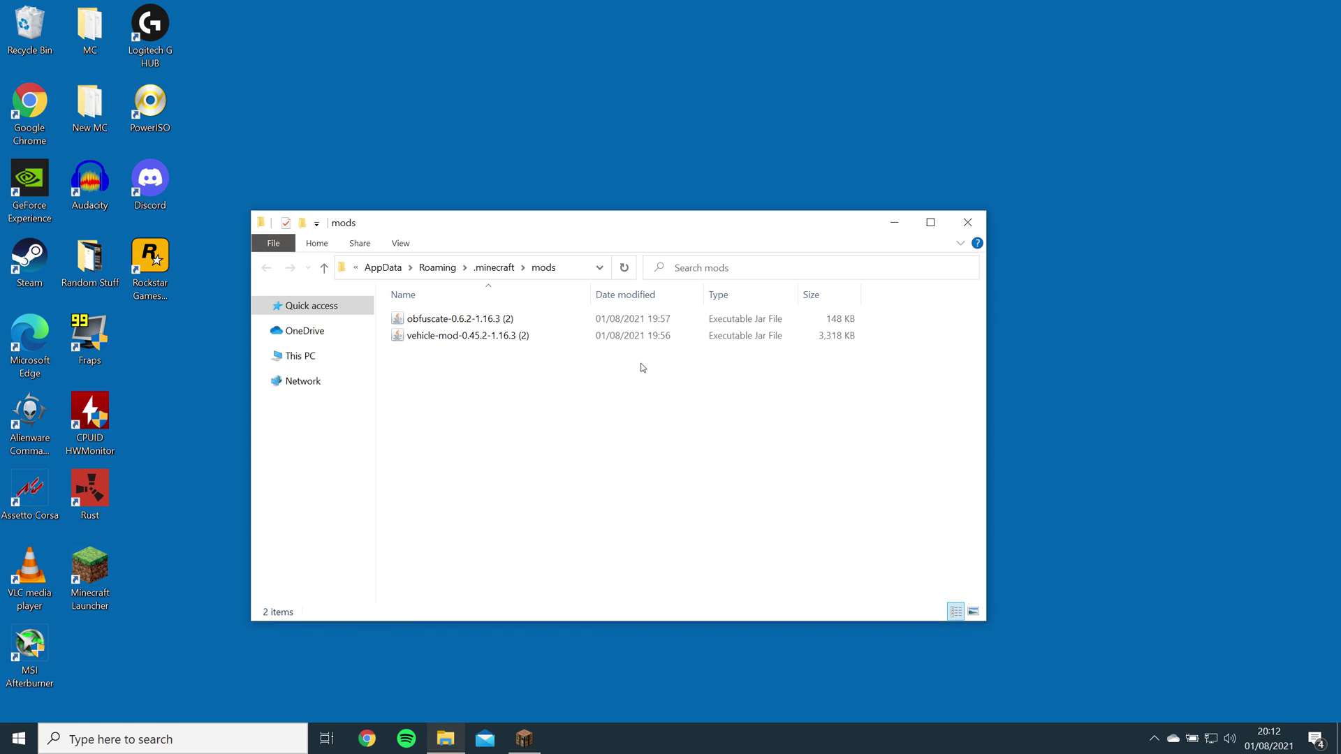
Step: Close the mods folder, reopen the Mods list from the title screen, and view Obfuscate's details
{"action": "left_click", "coordinate": [967, 222]}
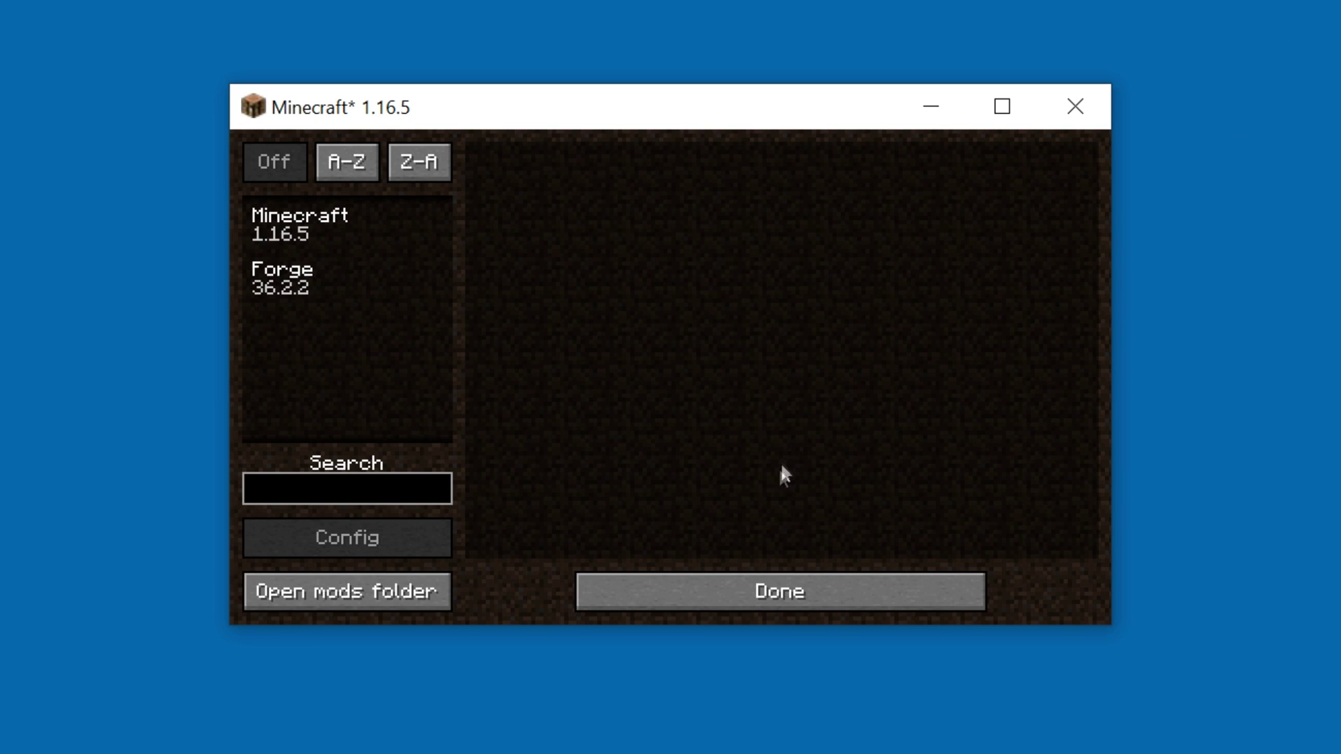
{"action": "left_click", "coordinate": [757, 588]}
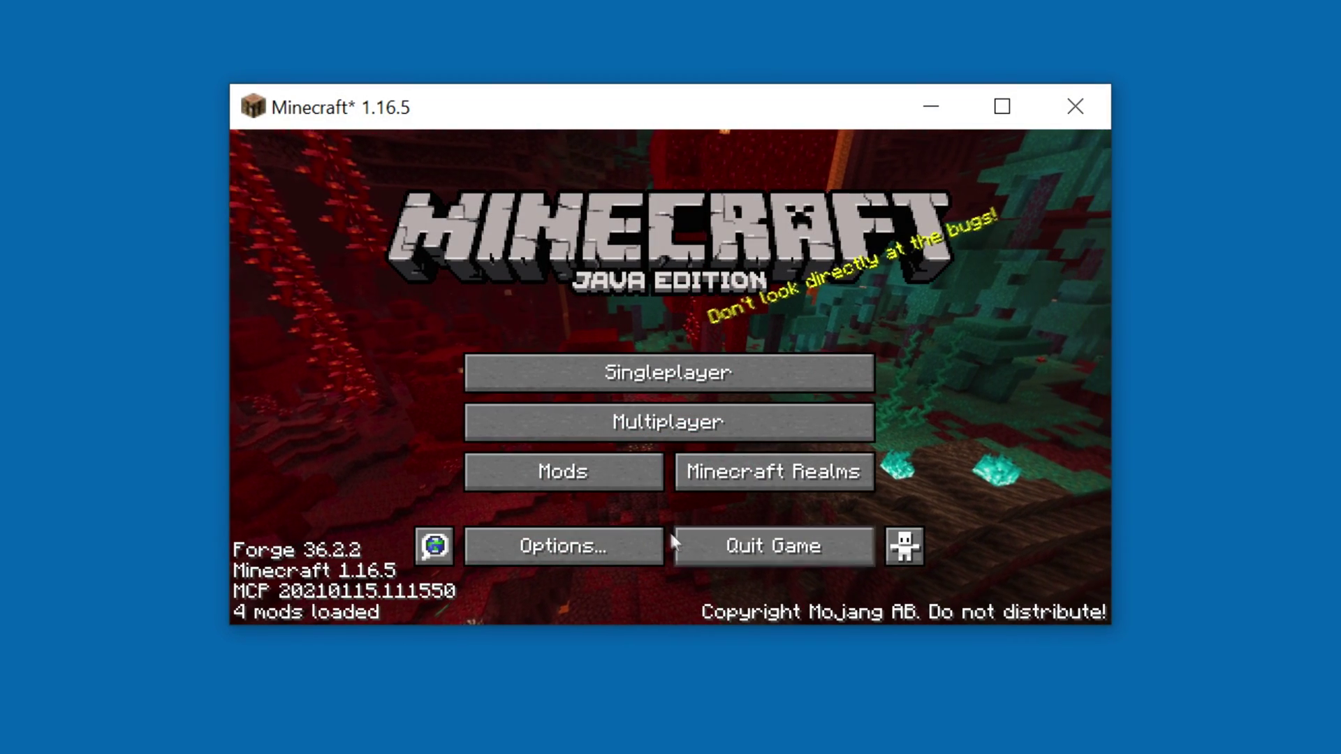
{"action": "left_click", "coordinate": [593, 472]}
{"action": "left_click", "coordinate": [387, 283]}
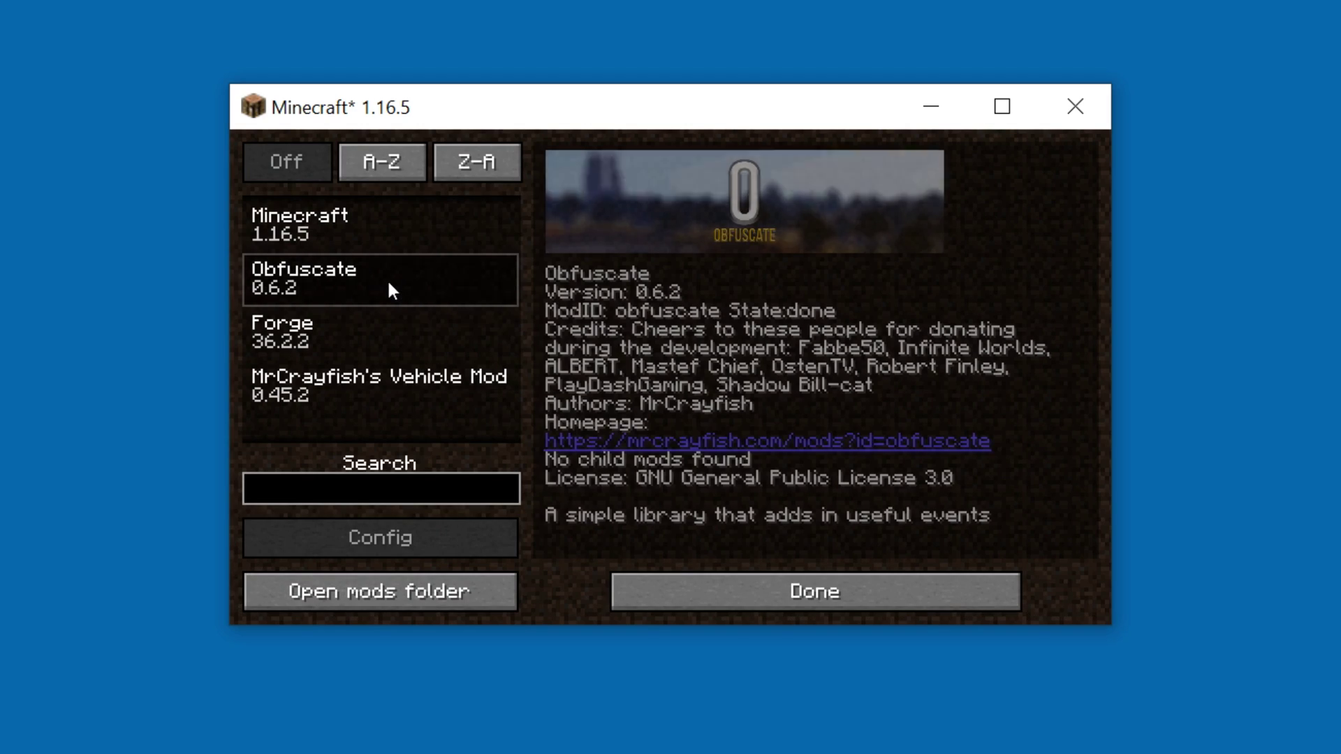
Step: View MrCrayfish's Vehicle Mod details, then highlight Minecraft 1.16.5 on OptiFine's downloads page
{"action": "left_click", "coordinate": [446, 388]}
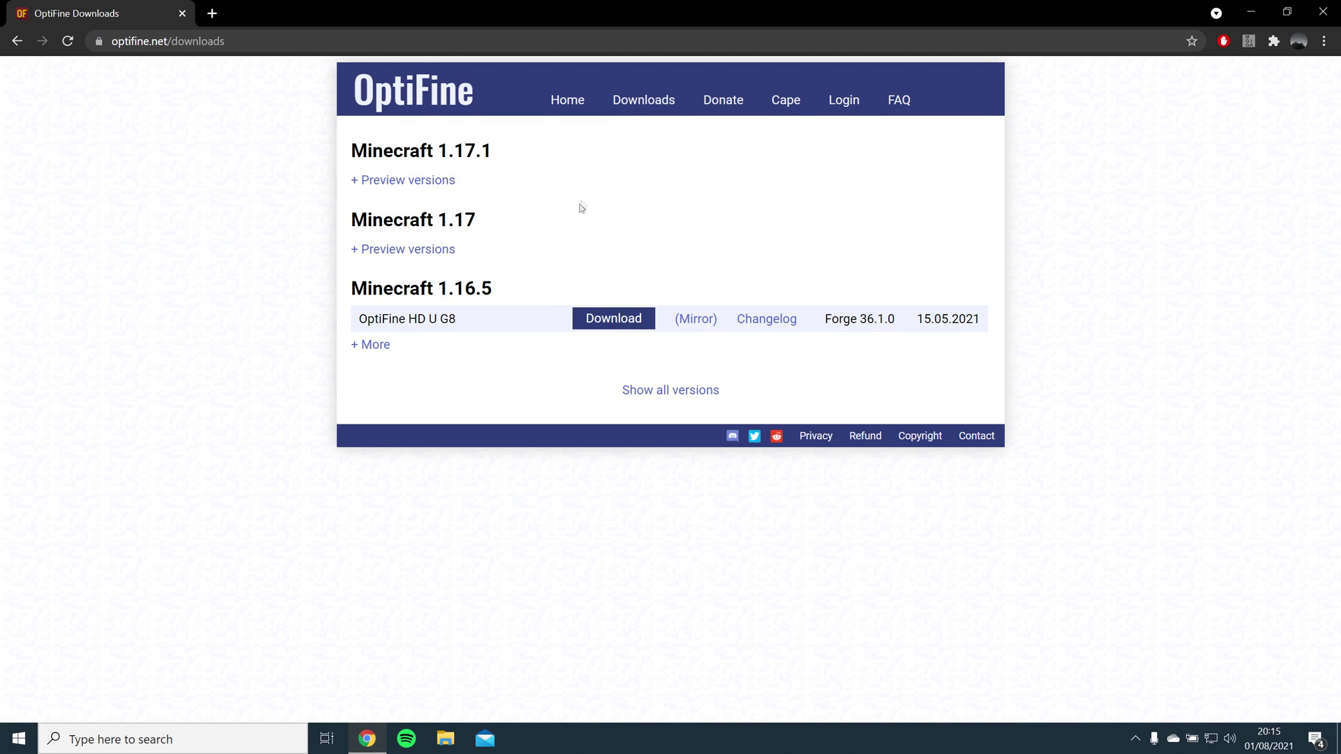
{"action": "left_click_drag", "start_coordinate": [449, 295], "coordinate": [493, 292]}
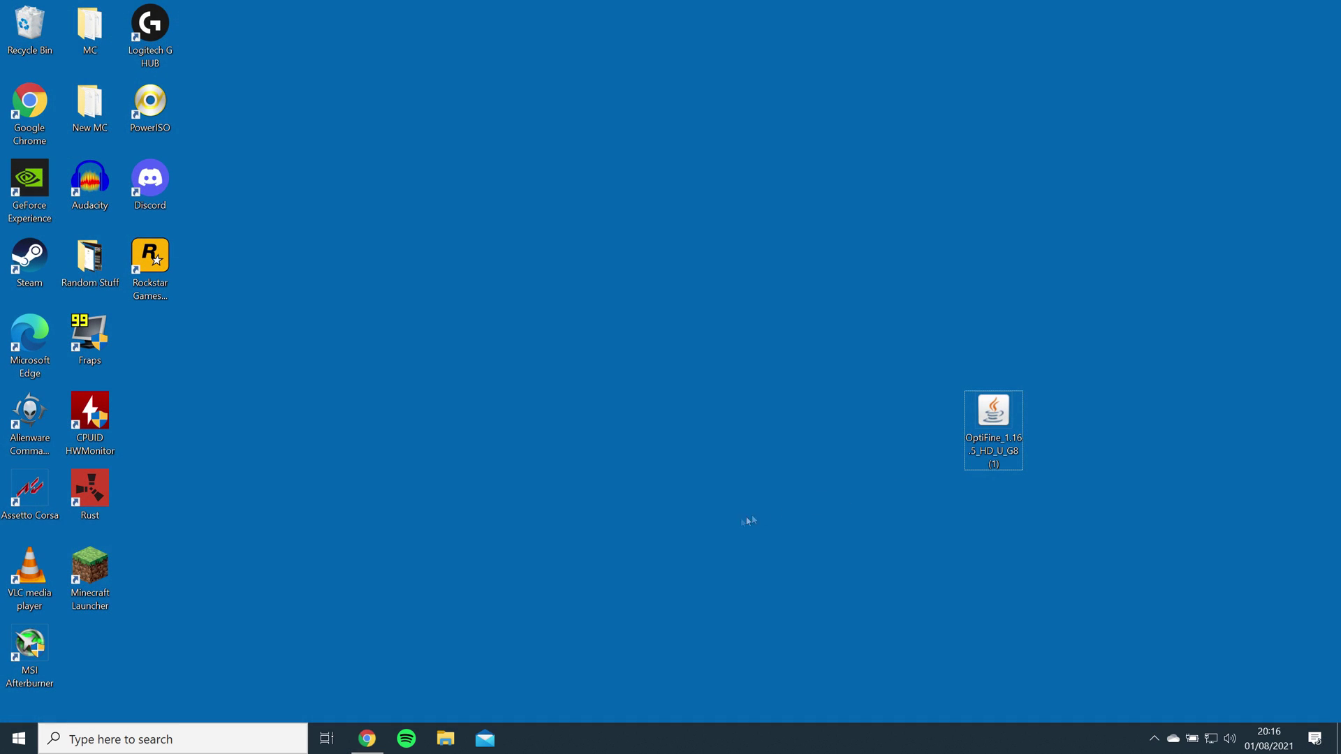
Step: Open the %appdata%\.minecraft\mods folder holding the obfuscate-0.6.2 and vehicle-mod-0.45.2 jars
{"action": "left_click", "coordinate": [248, 740]}
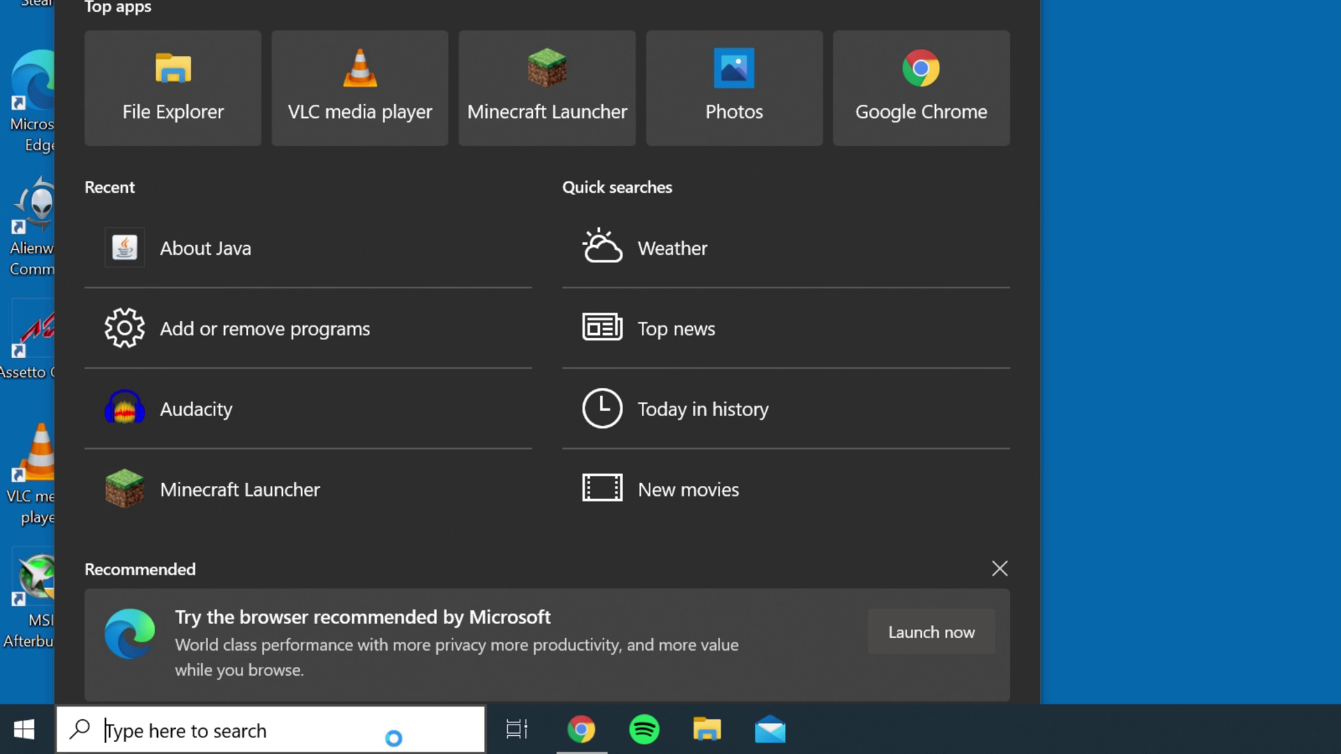
{"action": "type", "text": "%appdata"}
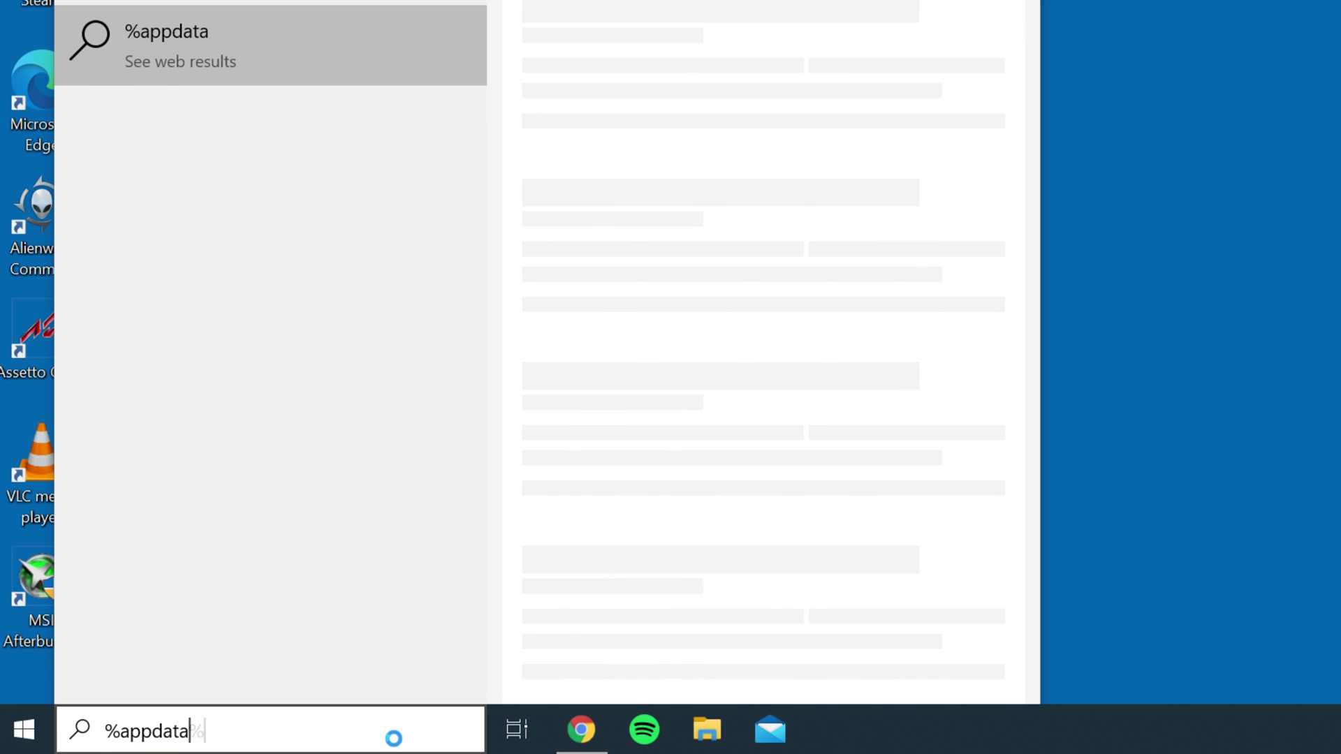
{"action": "type", "text": "%"}
{"action": "key", "text": "Return"}
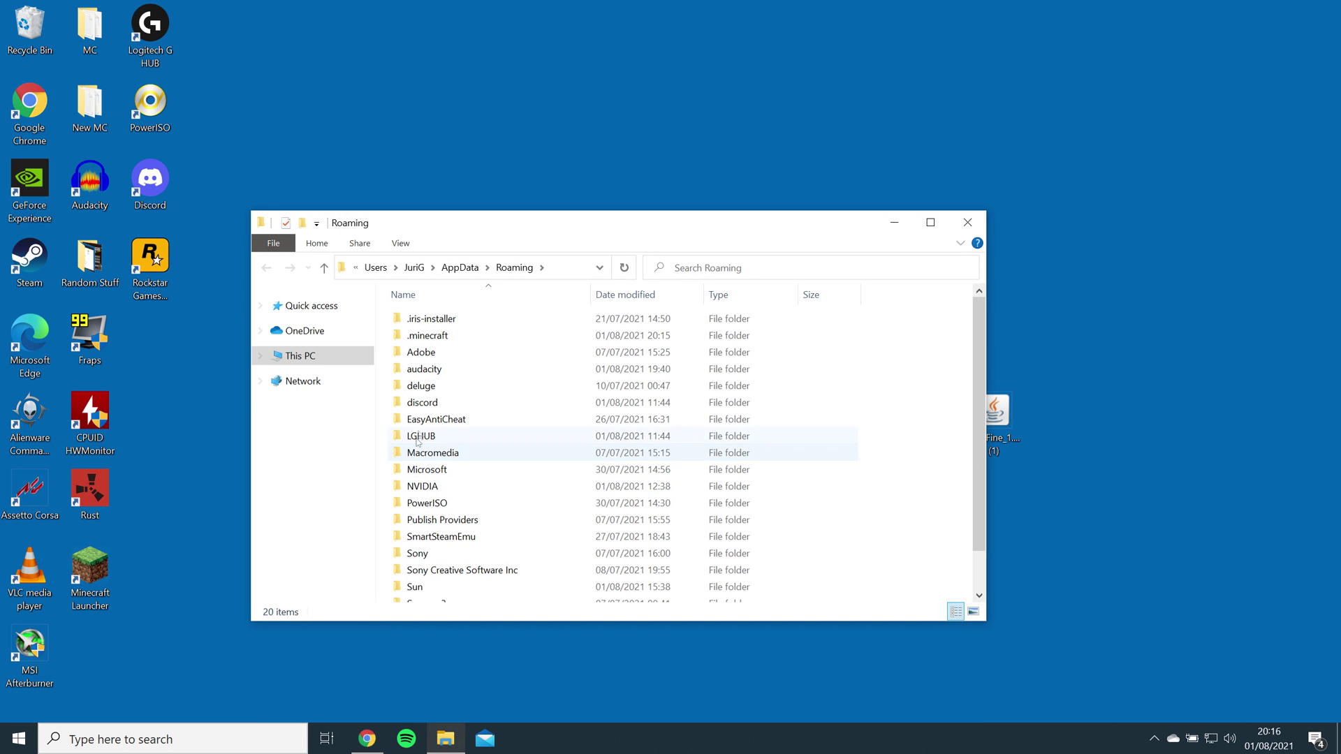
{"action": "double_click", "coordinate": [449, 337]}
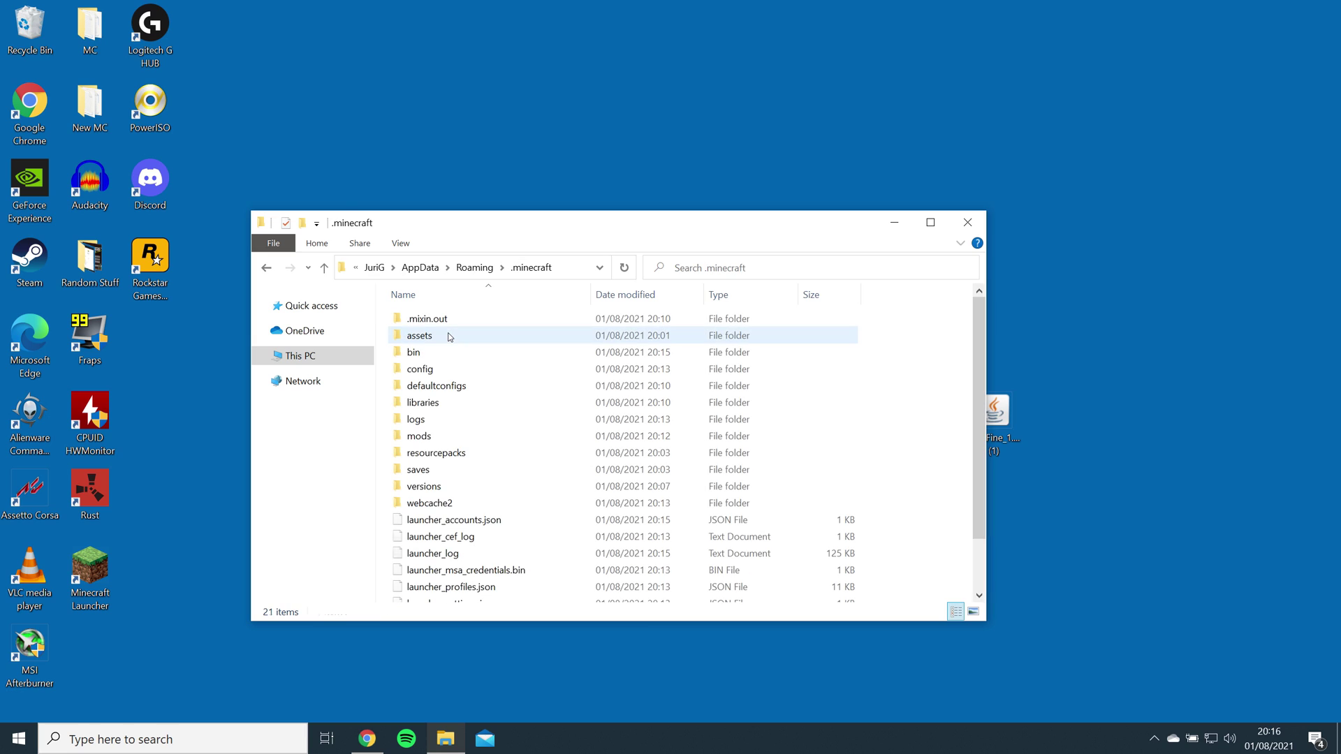
{"action": "left_click", "coordinate": [429, 438]}
{"action": "double_click", "coordinate": [428, 438]}
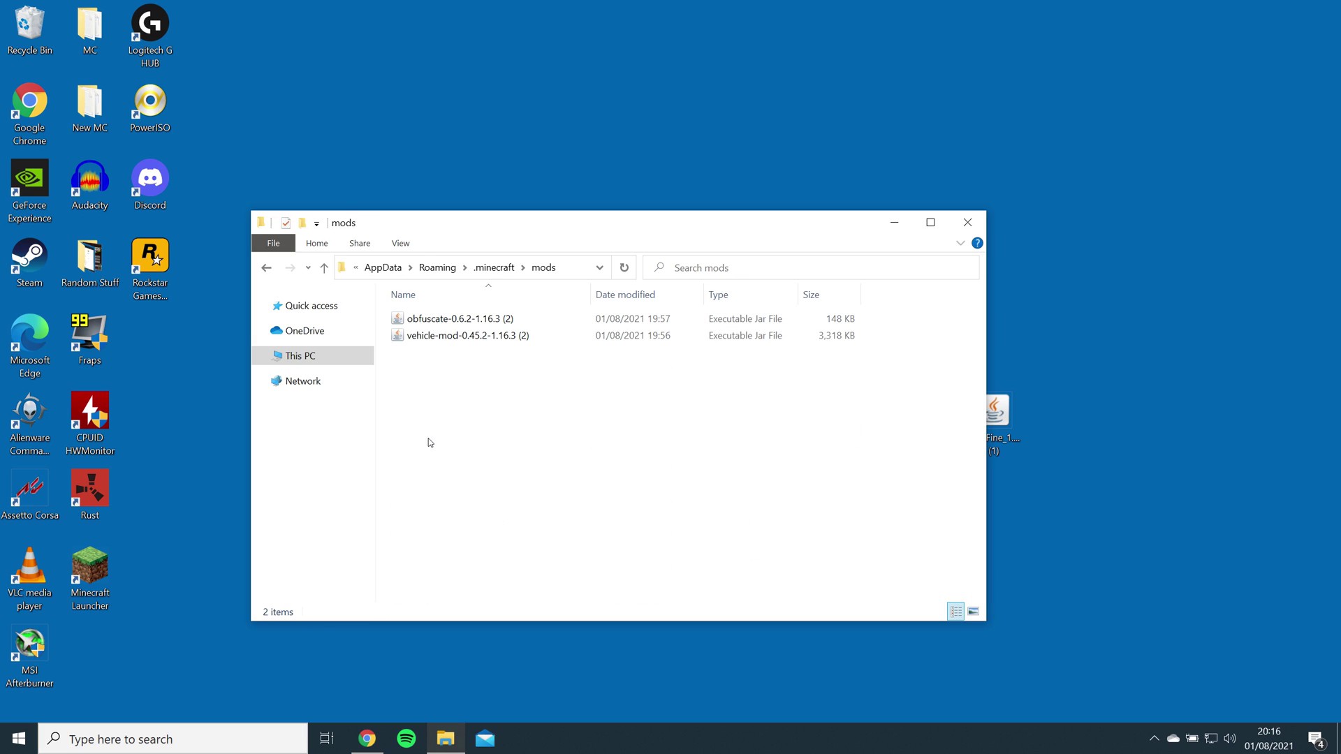
Step: Add the OptiFine jar to the mods folder and show MrCrayfish's Vehicle Mod creative items
{"action": "left_click_drag", "start_coordinate": [997, 413], "coordinate": [518, 393]}
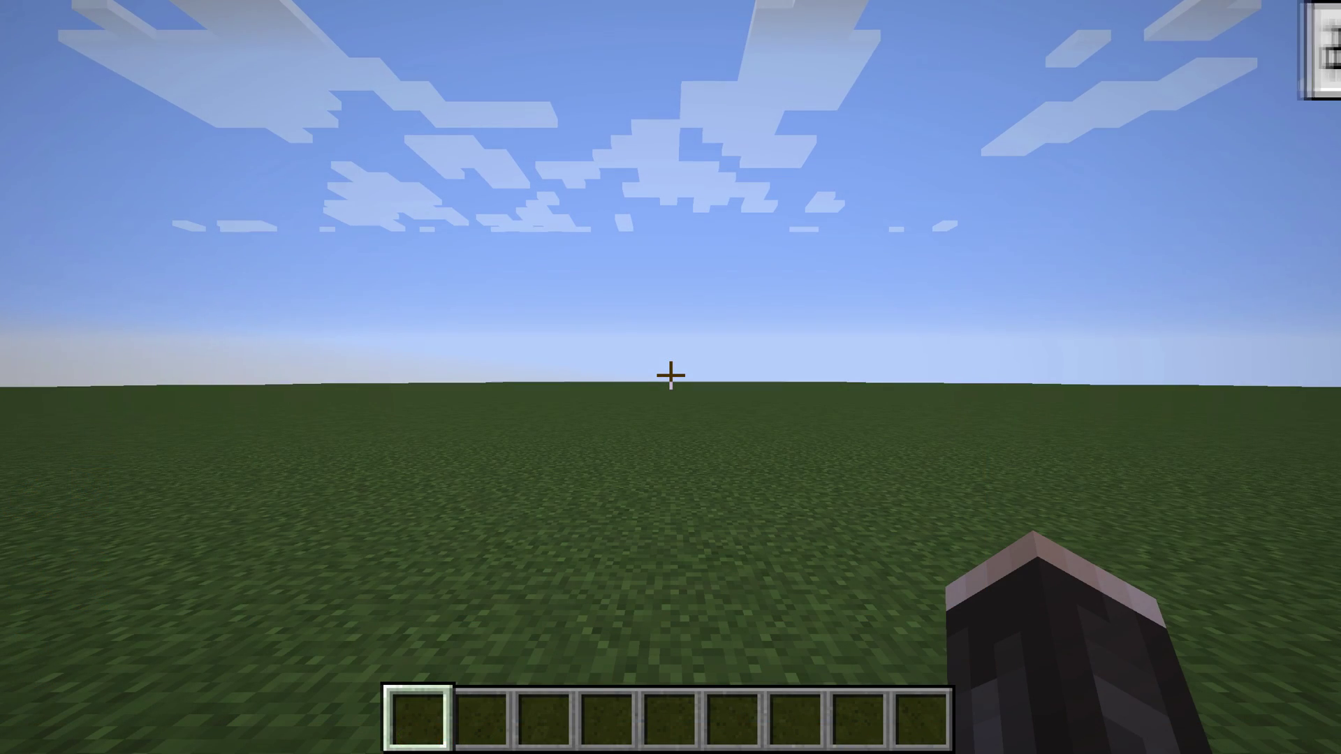
{"action": "key", "text": "e"}
{"action": "left_click", "coordinate": [925, 149]}
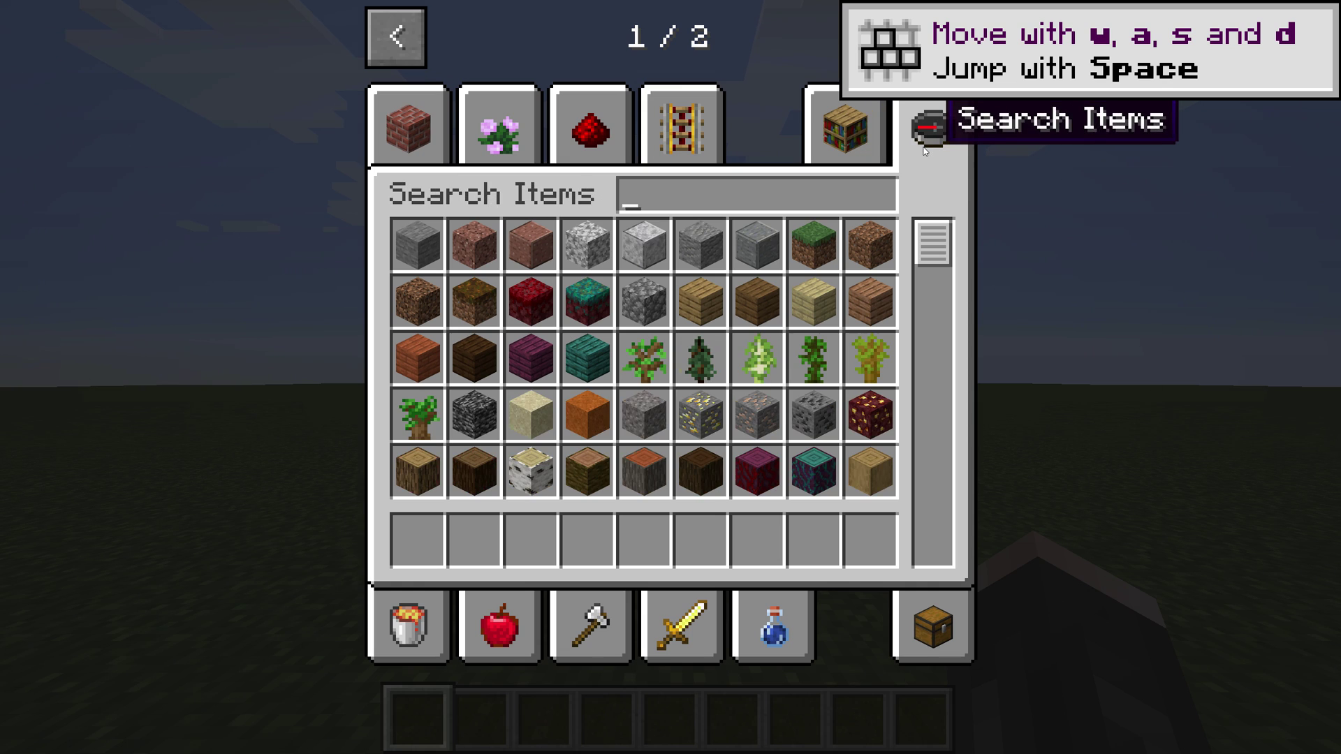
{"action": "left_click", "coordinate": [957, 49]}
{"action": "left_click", "coordinate": [407, 133]}
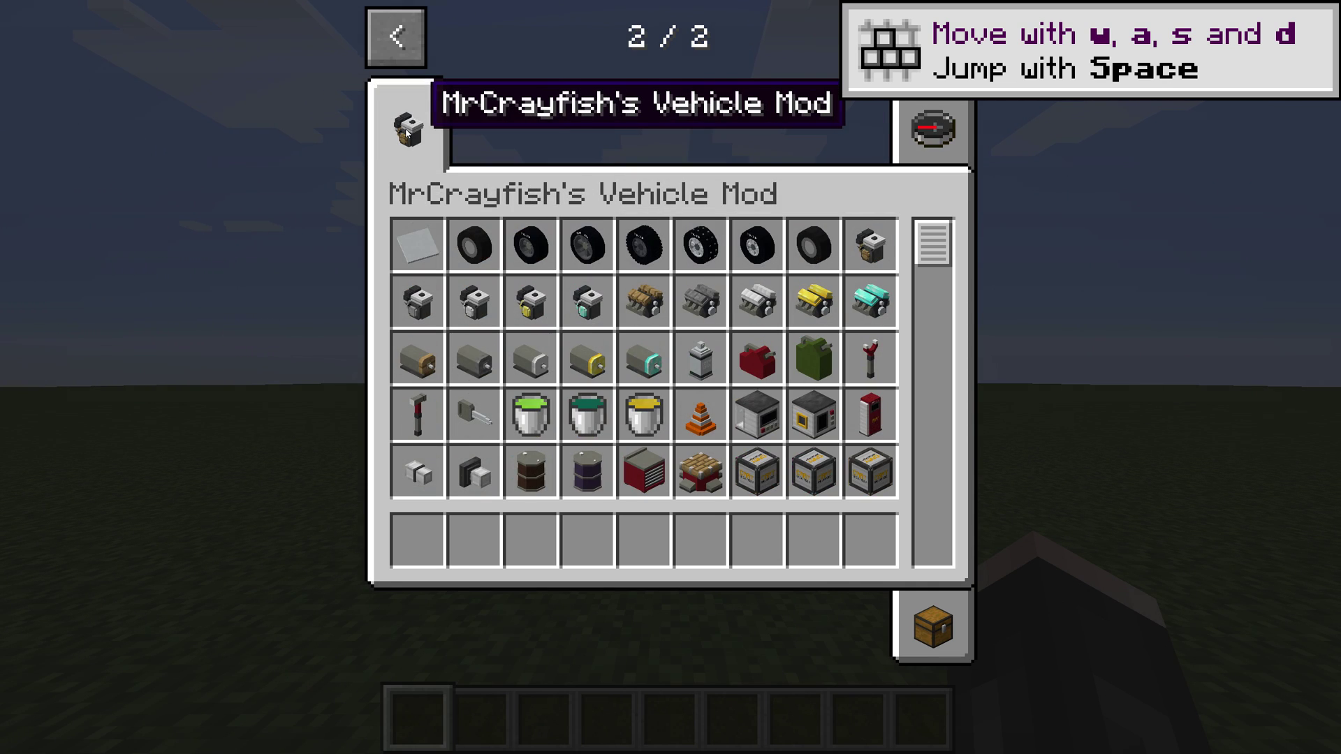
Step: Put a Vehicle Crate into the first hotbar slot and close the inventory
{"action": "left_click_drag", "start_coordinate": [935, 258], "coordinate": [933, 440]}
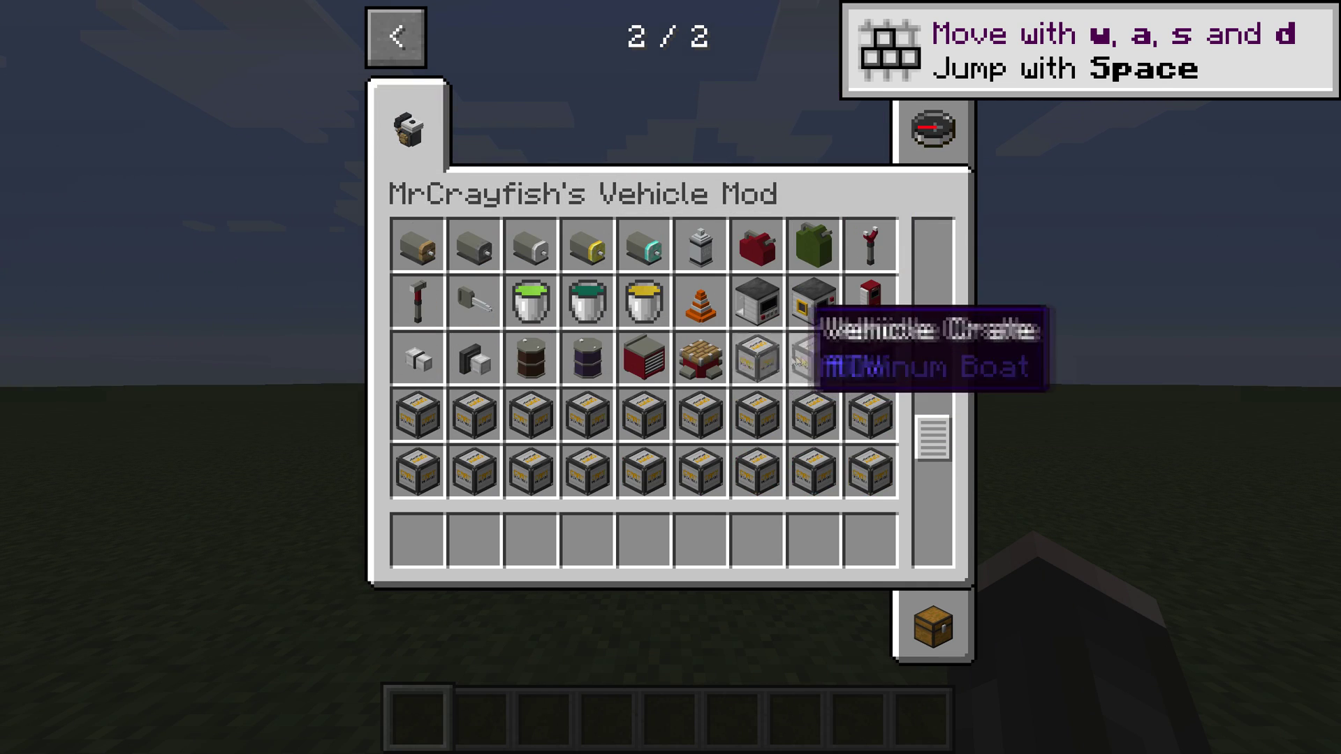
{"action": "left_click", "coordinate": [810, 352]}
{"action": "left_click", "coordinate": [412, 535]}
{"action": "key", "text": "Escape"}
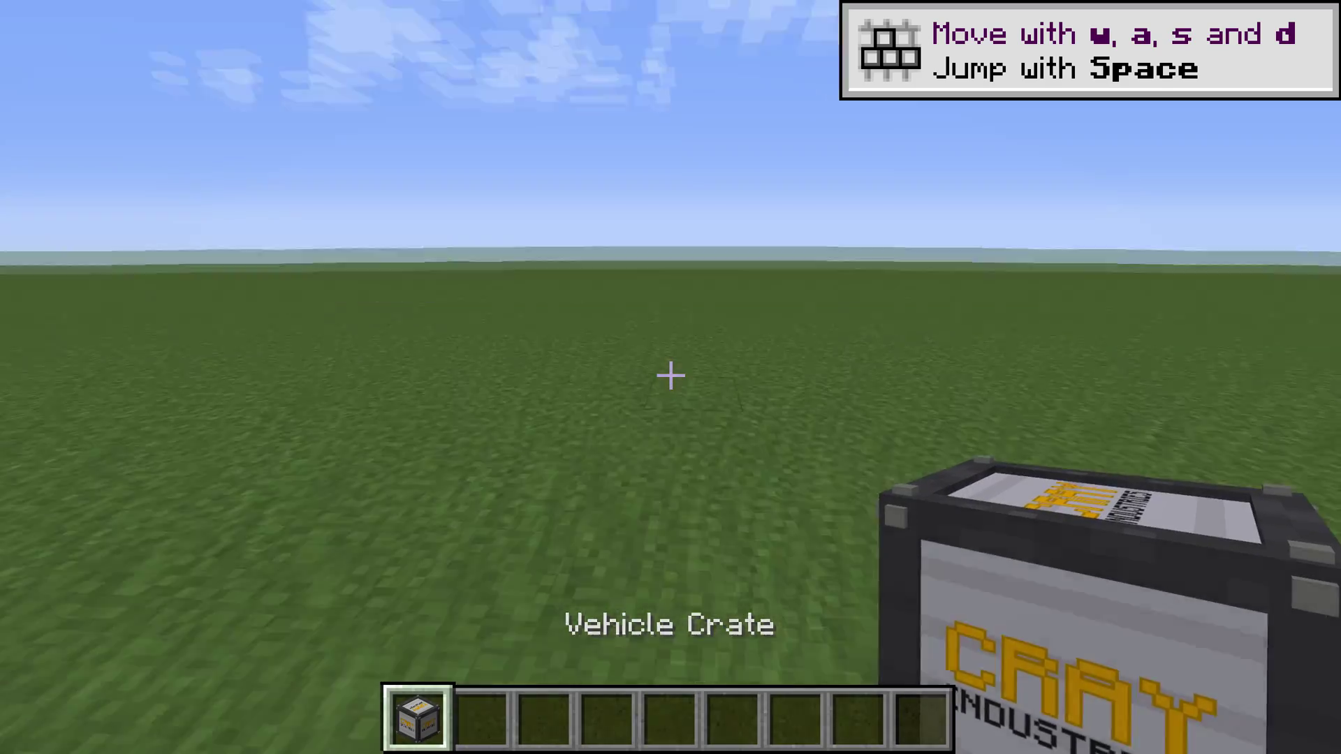